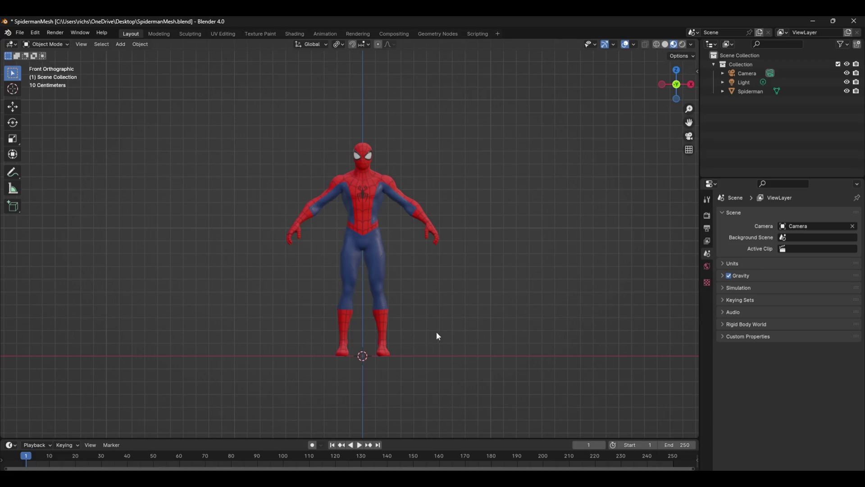
Add a single-bone armature at the world origin between the character's feet.
key("shift+a")
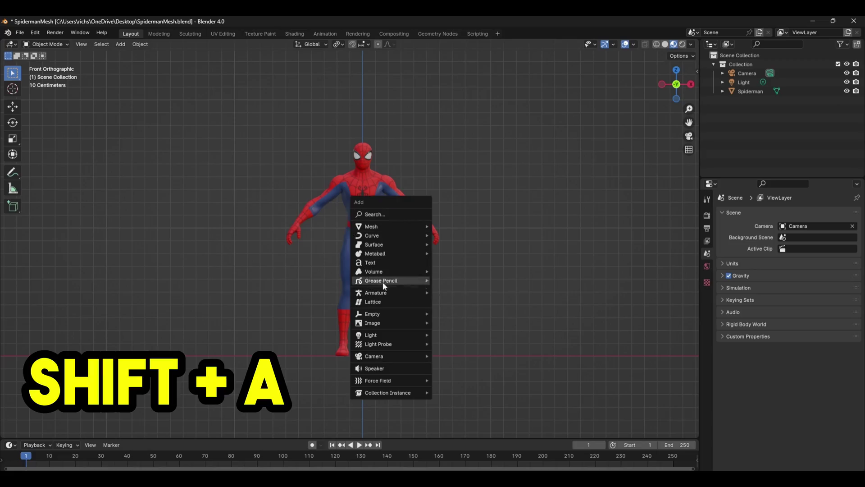
mouse_move(414, 293)
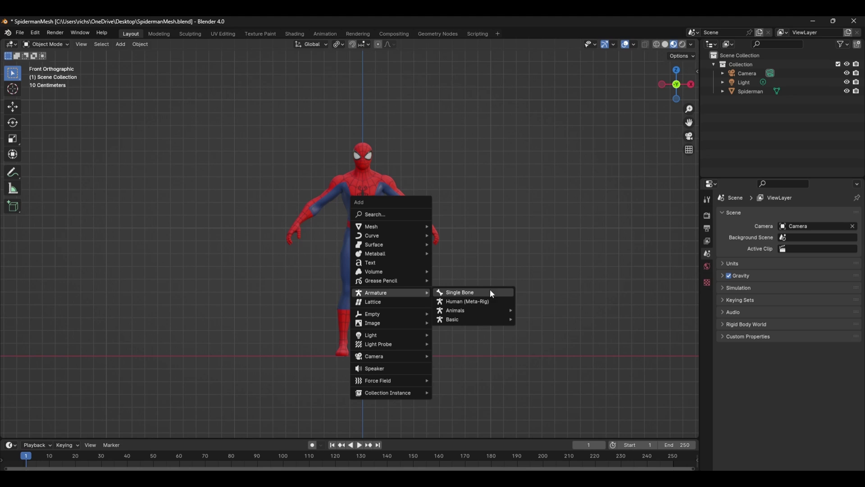
left_click(469, 298)
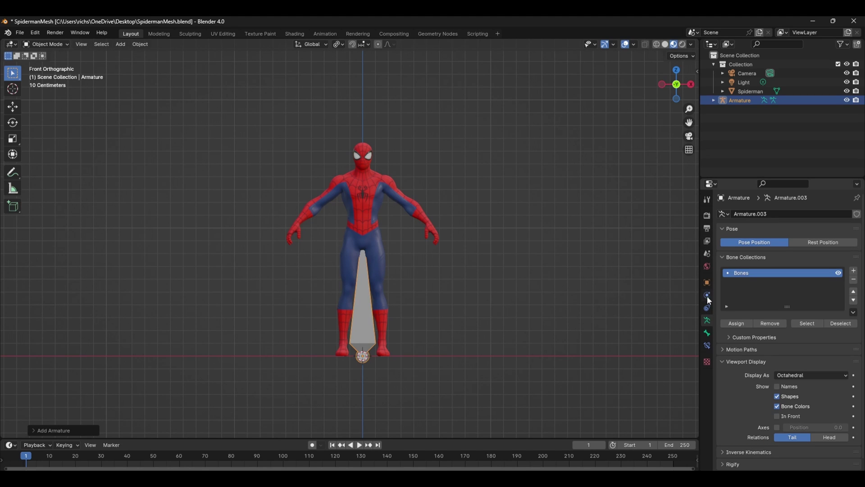
Set the armature's viewport display to In Front with bone axes shown.
left_click(708, 332)
left_click(708, 320)
left_click_drag(693, 292, 632, 298)
left_click(662, 362)
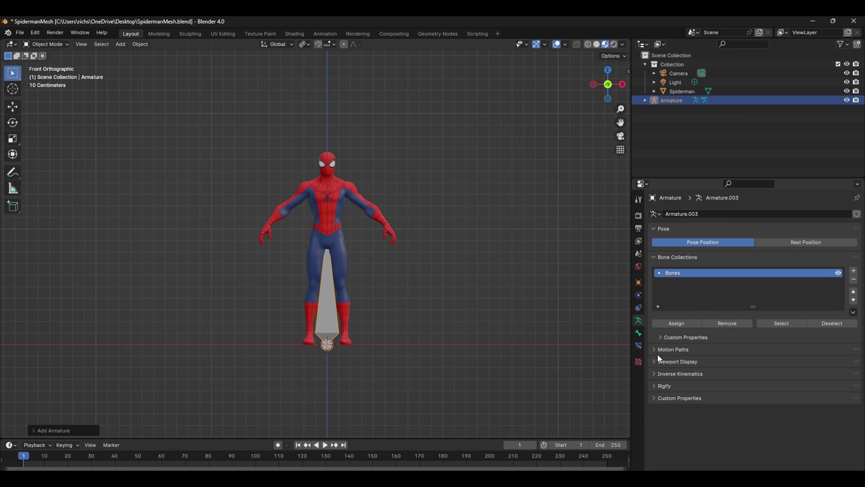
left_click(661, 361)
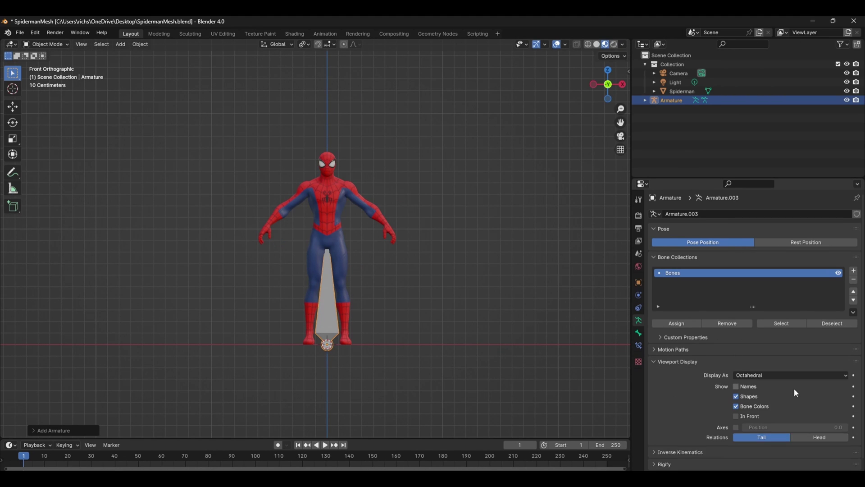
scroll(791, 386, "down", 1)
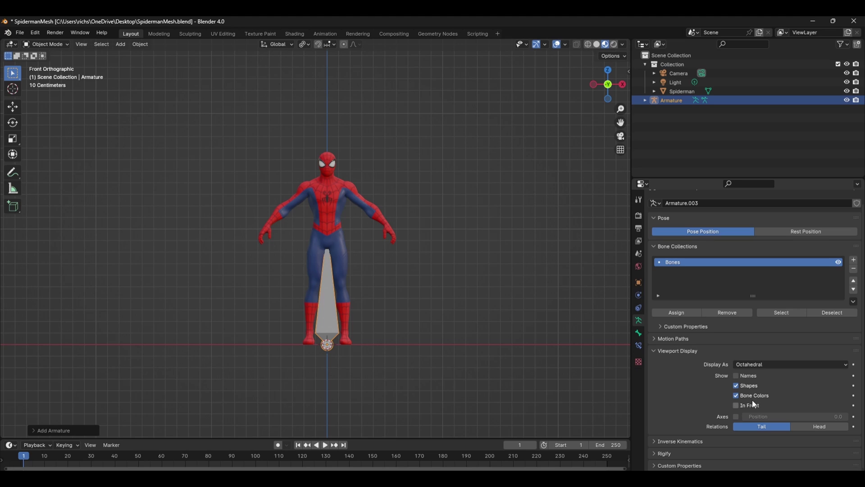
left_click(736, 417)
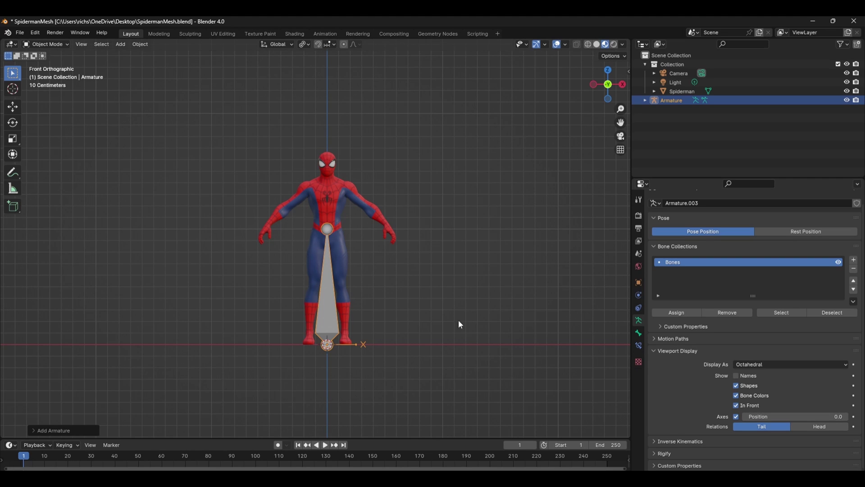
In Edit Mode, move the bone's tip with snapping so the root bone lies flat along the Y axis behind the character.
key("KP_3")
key("Tab")
key("g")
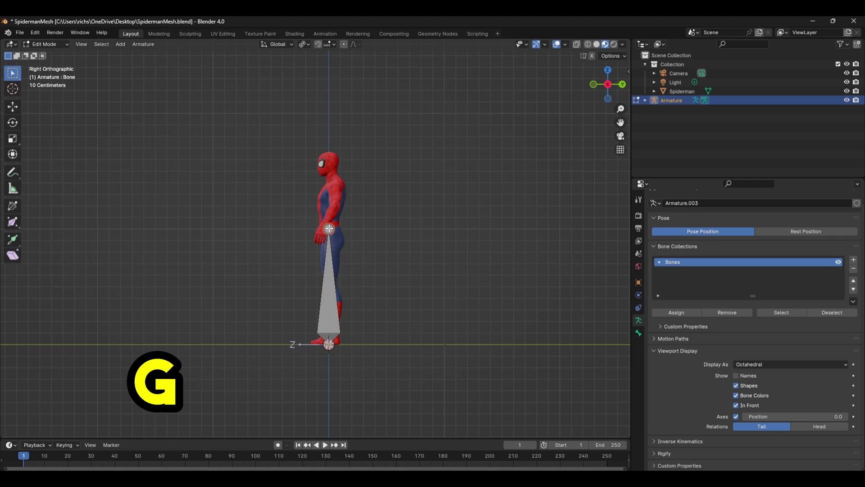
key("ctrl")
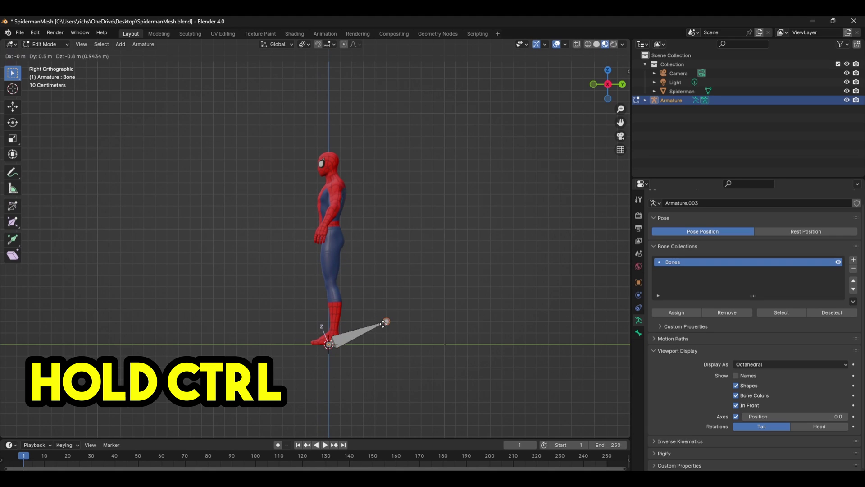
left_click(443, 345)
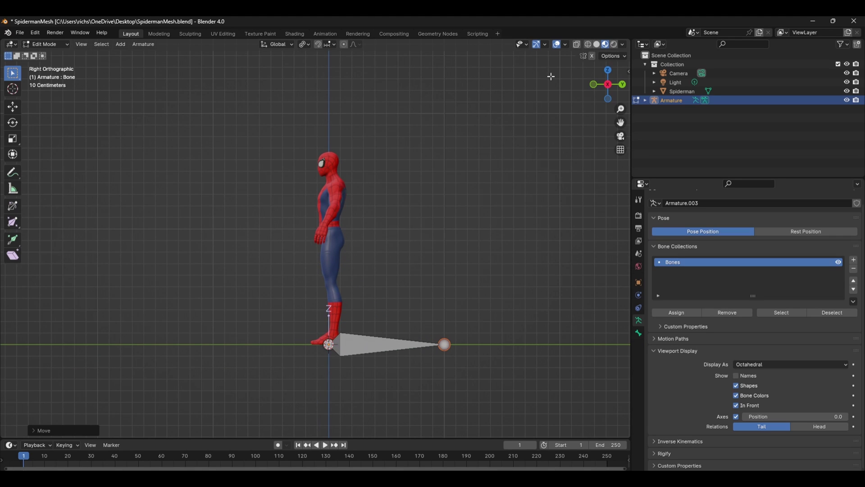
Enable X-ray display, add a second bone raised onto the character's body, and switch its direction.
left_click(578, 44)
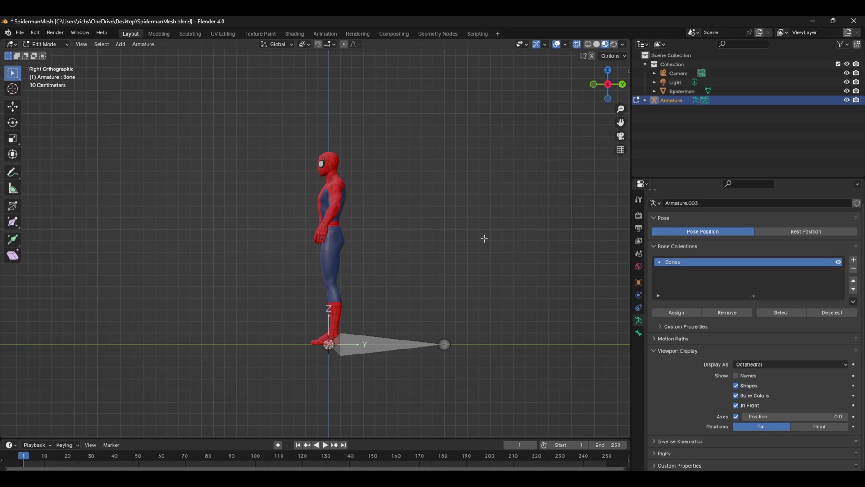
key("shift+a")
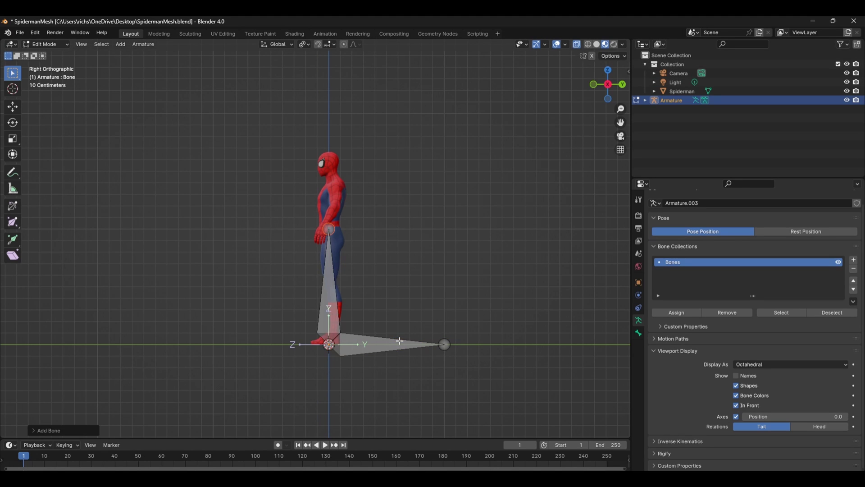
key("KP_1")
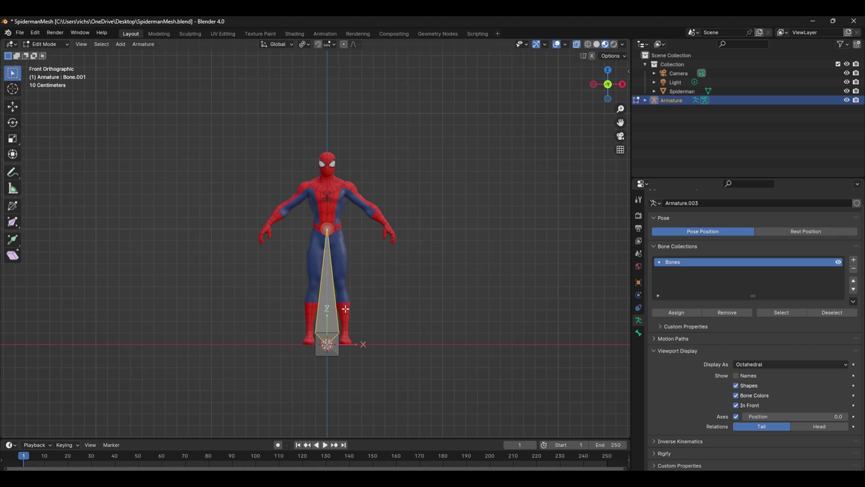
key("g")
left_click(350, 239)
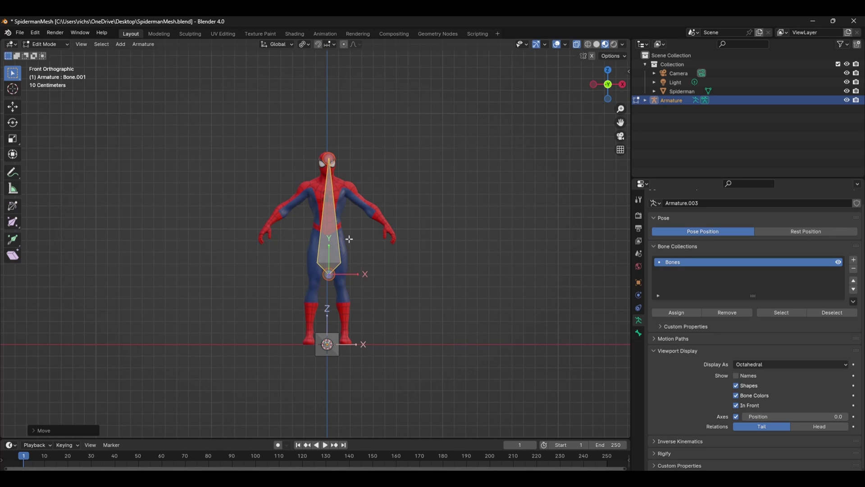
right_click(332, 221)
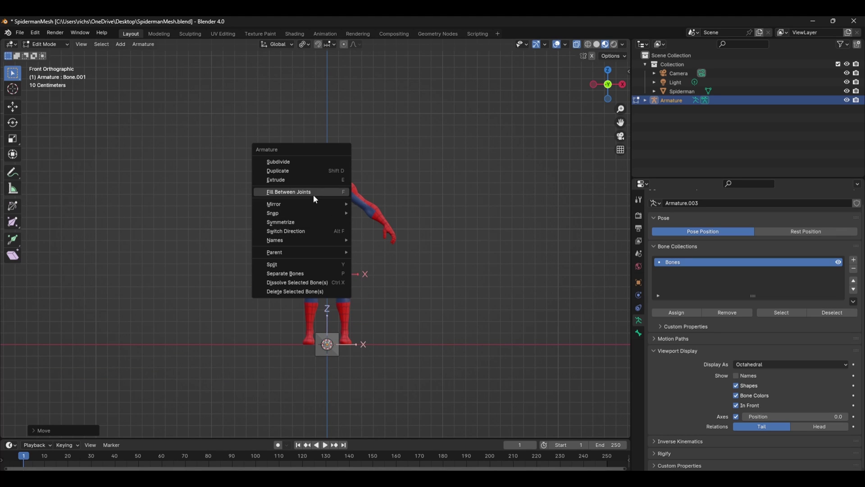
left_click(306, 231)
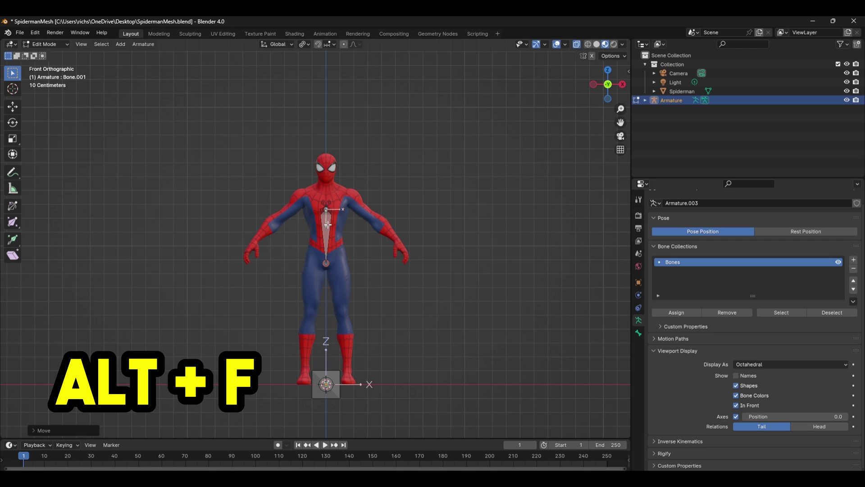
Move the reversed bone along Z and scale it down toward the size of the pelvis.
key("g")
key("z")
left_click(405, 256)
key("s")
left_click(374, 266)
scroll(382, 269, "up", 3)
middle_click_drag(382, 270, 388, 247, "shift")
Align the shortened bone with the pelvis along Z and place a duplicate beside the character's left hip.
key("g")
key("z")
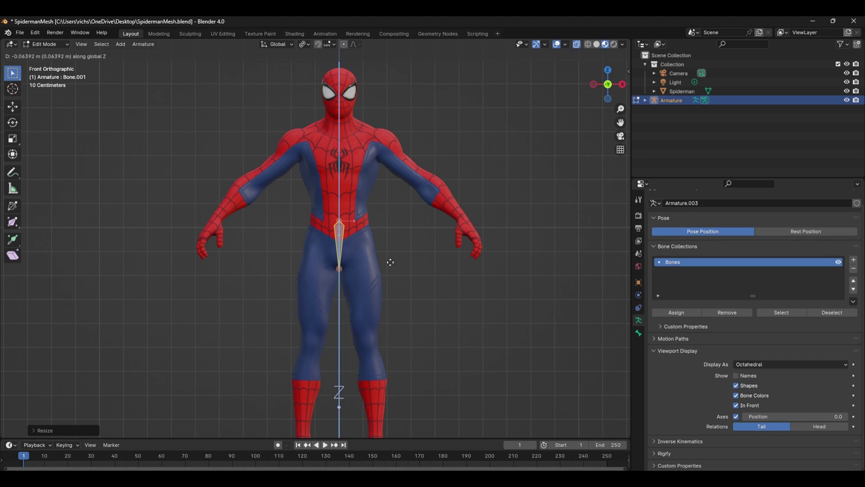
left_click(390, 264)
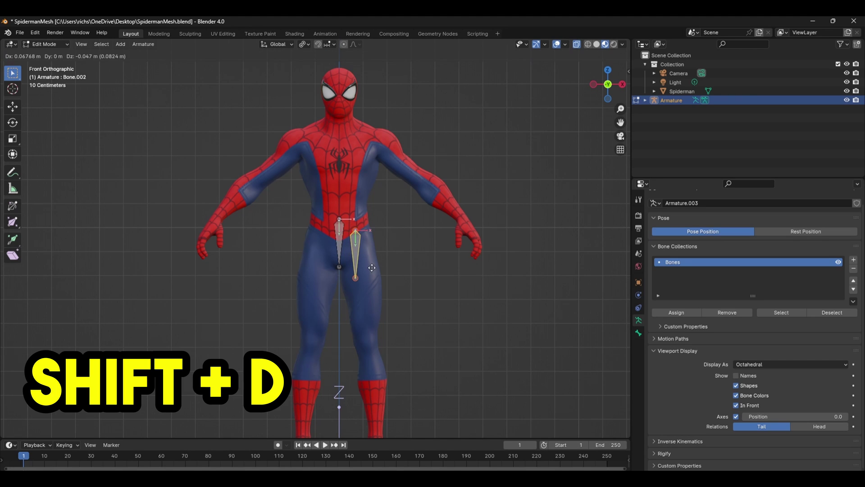
left_click(366, 269)
key("e")
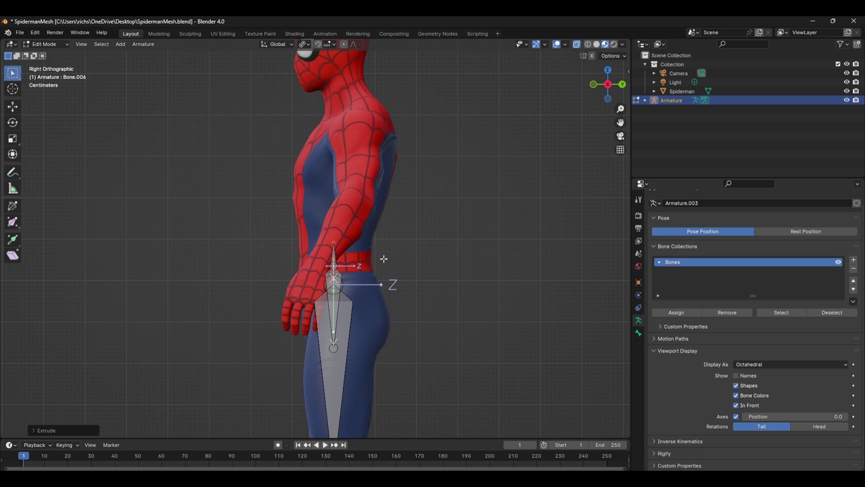
left_click(383, 222)
key("ctrl+z")
key("ctrl+z")
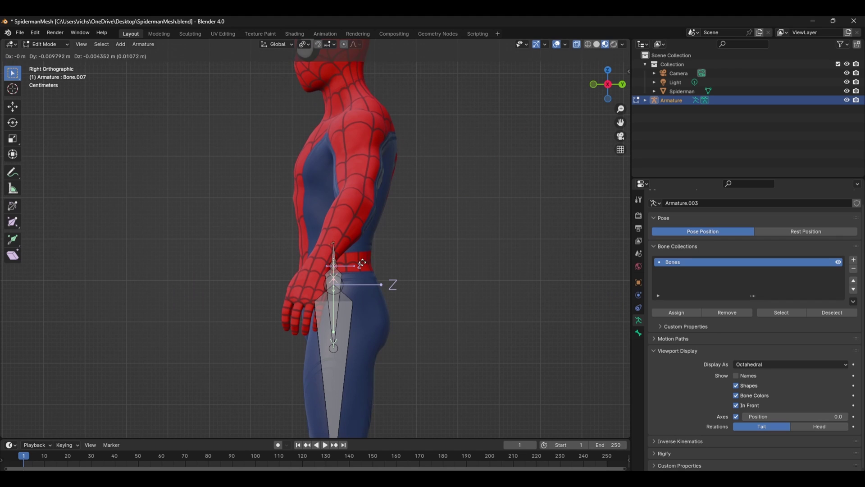
Extrude a chain of spine, chest, neck and head bones upward from the pelvis to the crown of the head.
left_click(371, 258)
key("e")
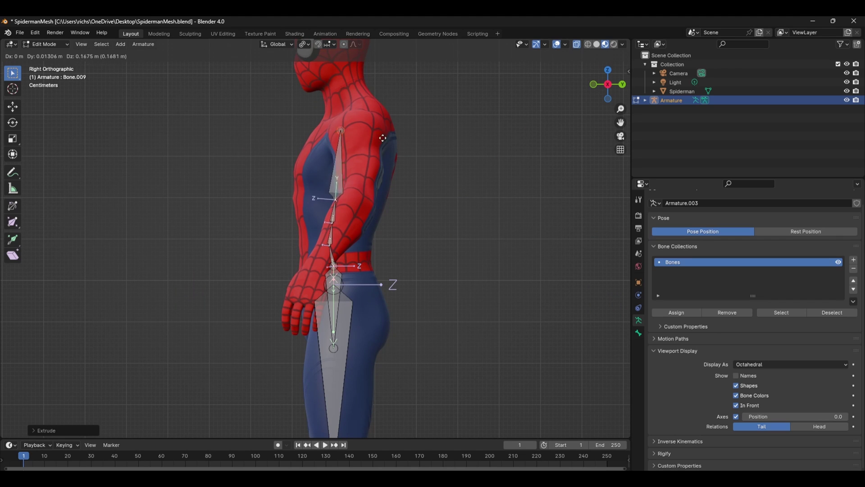
left_click(392, 118)
middle_click_drag(392, 122, 395, 228, "shift")
key("e")
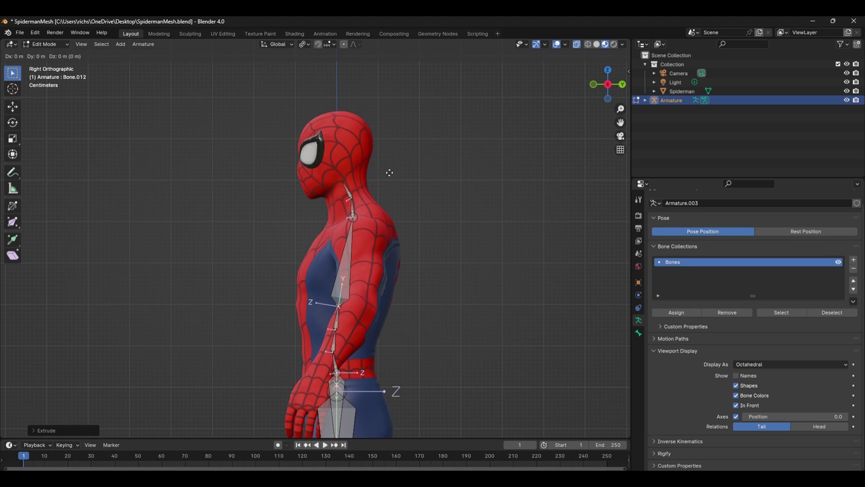
left_click(382, 102)
Reposition the joint at the base of the head and the joint between the two neck bones.
left_click(343, 155)
key("g")
left_click(386, 179)
left_click(351, 198)
key("g")
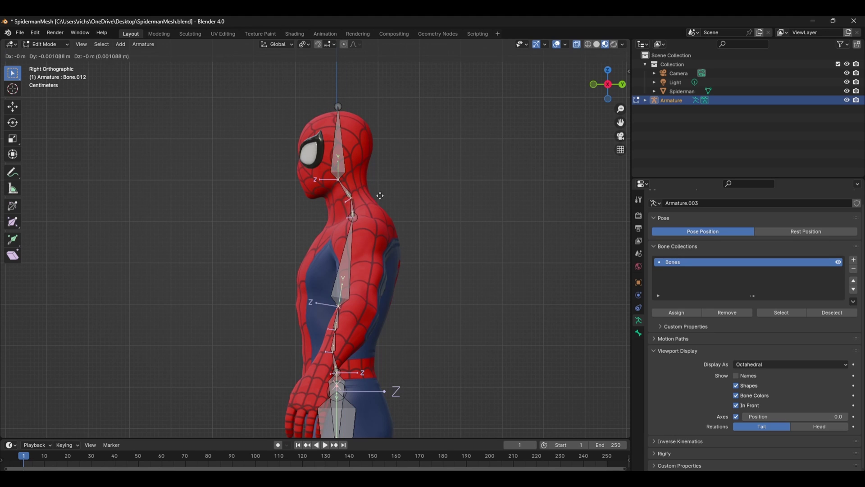
left_click(377, 197)
In front view, duplicate the chest bone, then rotate and move the copy toward the character's left shoulder.
key("KP_1")
key("KP_1")
key("shift+d")
left_click(412, 231)
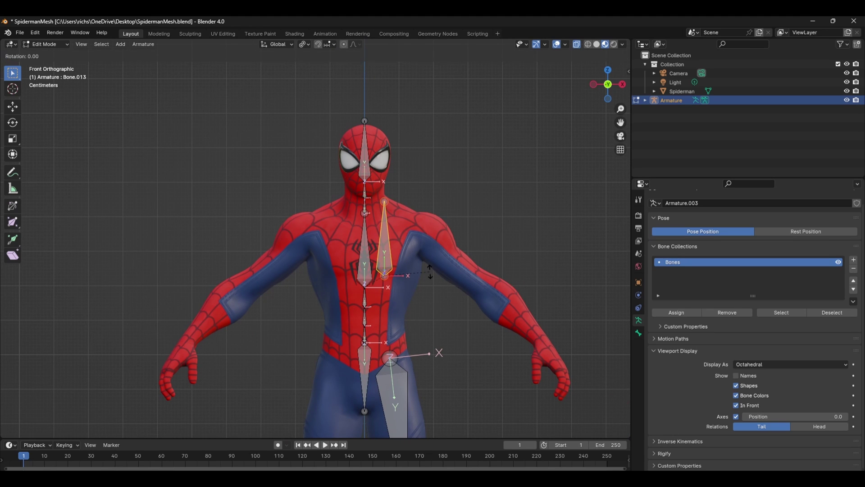
left_click(406, 302)
key("g")
left_click(438, 235)
Move the shoulder bone's outer end to the left shoulder joint and extrude the arm chain from it.
left_click(452, 222)
key("g")
left_click(459, 232)
middle_click_drag(459, 232, 408, 268)
key("KP_1")
key("e")
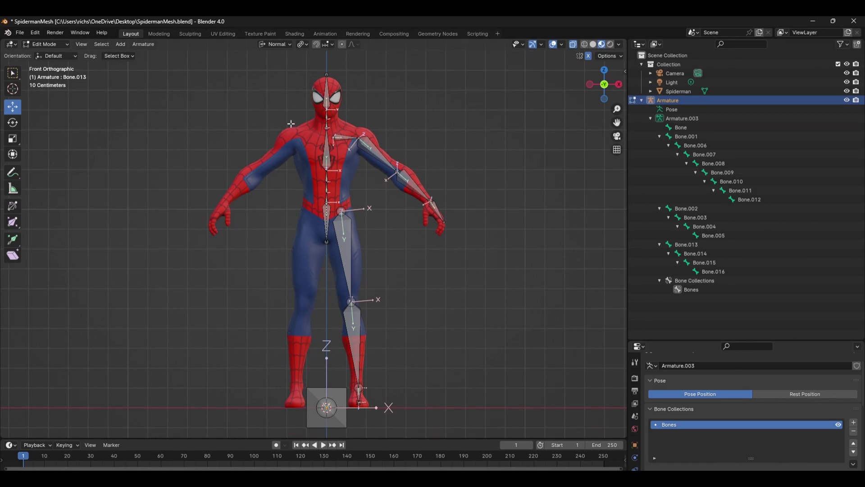
Test the root bone's influence on the rig by moving it in Pose Mode, and undo the move.
key("ctrl+Tab")
left_click(331, 157)
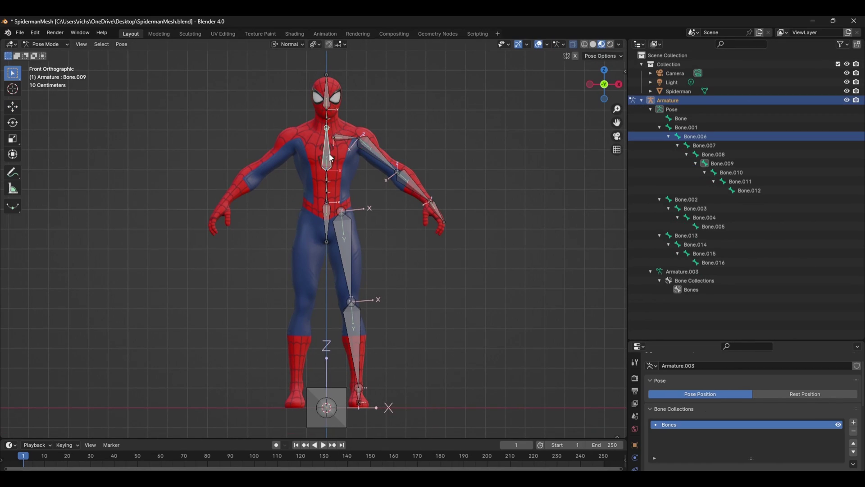
left_click(326, 220)
left_click(331, 395)
key("g")
left_click(364, 333)
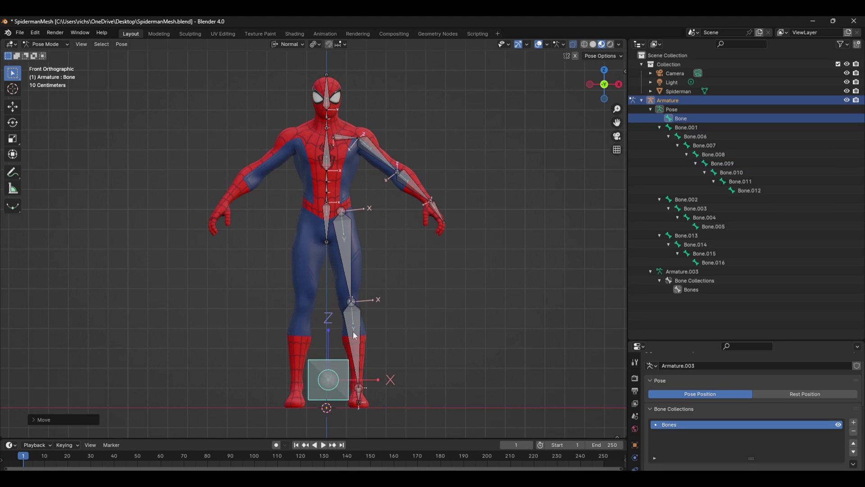
key("ctrl+z")
In Edit Mode, select the left thigh with the pelvis bone, and open the parenting options for the lowest spine bone and the pelvis.
key("Tab")
left_click(346, 231)
left_click(326, 217, "shift")
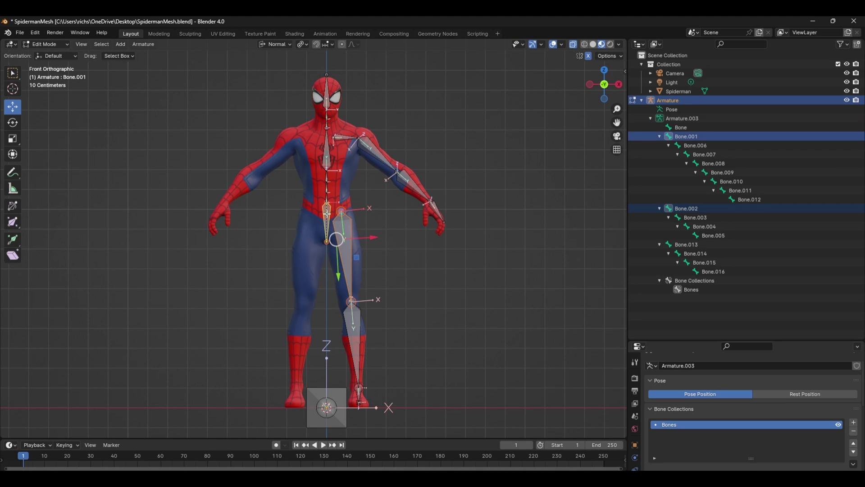
left_click(327, 215)
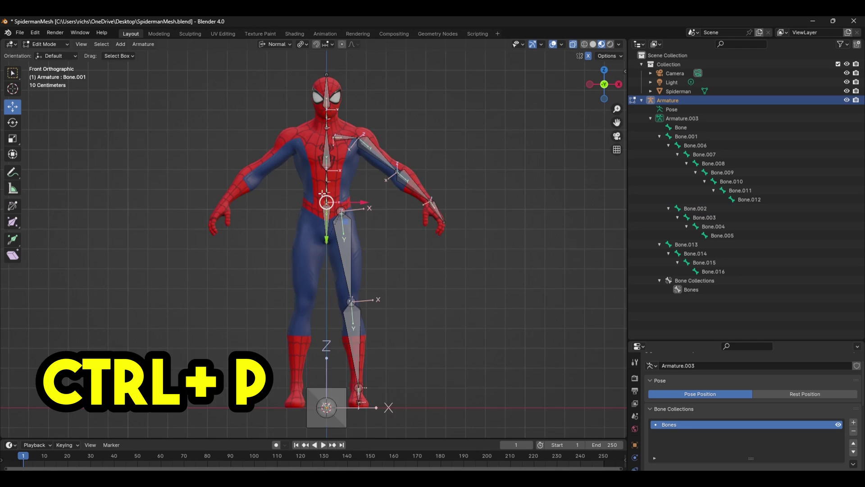
scroll(327, 217, "up", 5)
left_click(345, 135)
left_click(347, 174, "shift")
key("ctrl+p")
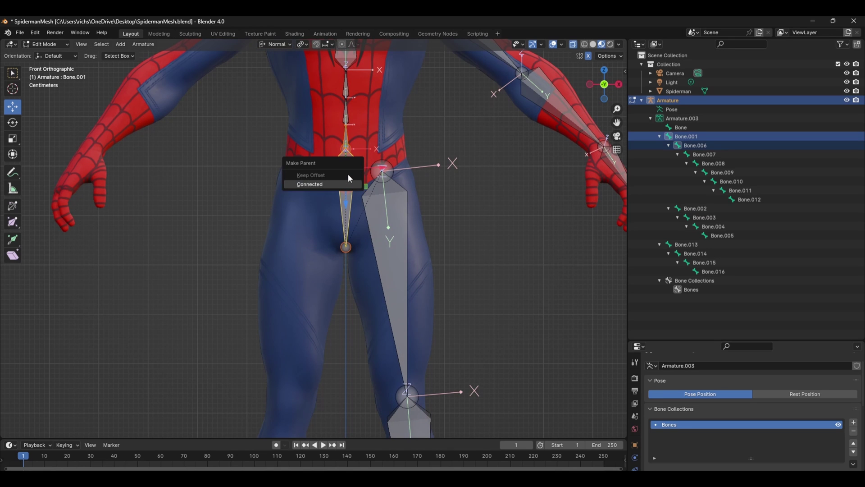
Parent the left leg chain to the pelvis bone and the left shoulder chain to the chest bone.
middle_click_drag(403, 156, 337, 128, "shift")
left_click(356, 132)
left_click(323, 162, "shift")
left_click(322, 162)
Parent the pelvis bone to the root bone on the ground with its offset kept.
scroll(326, 189, "down", 3)
left_click(294, 169)
left_click(326, 369, "shift")
key("ctrl+p")
left_click(326, 369)
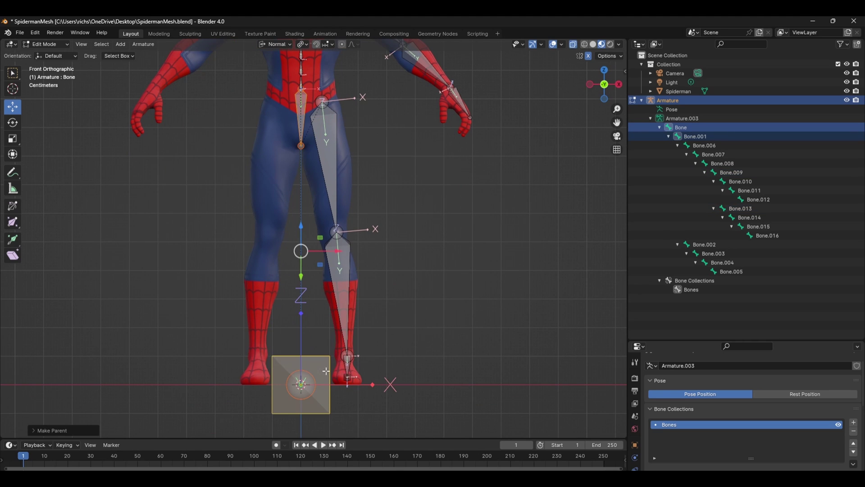
Test the parented hierarchy in Pose Mode by moving the pelvis bone.
key("ctrl+Tab")
scroll(302, 209, "down", 3)
left_click(311, 162)
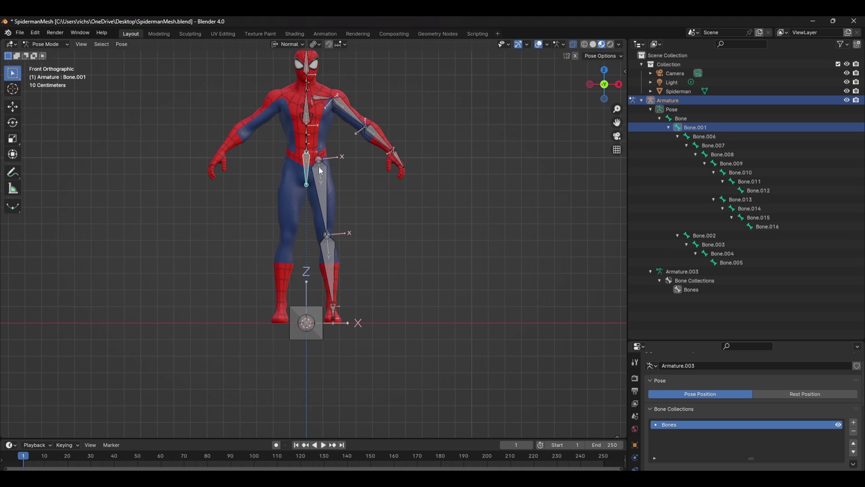
key("g")
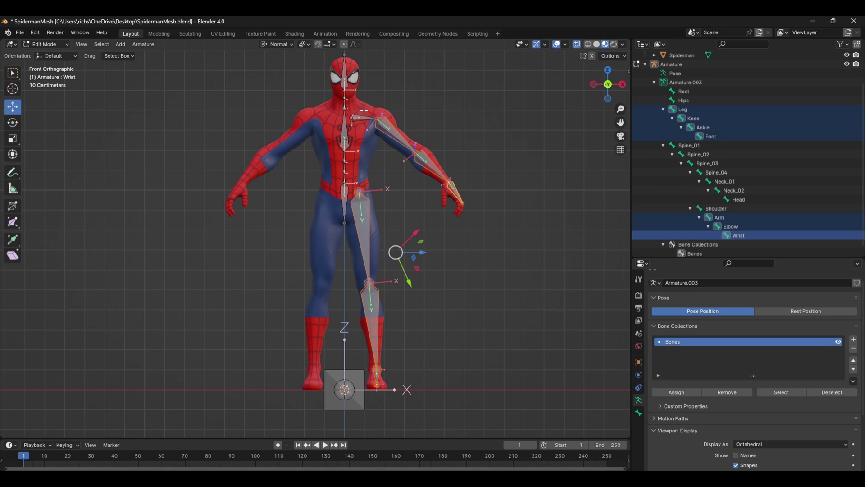
Auto-name the selected left leg, shoulder and arm bones with left/right suffixes.
right_click(382, 123)
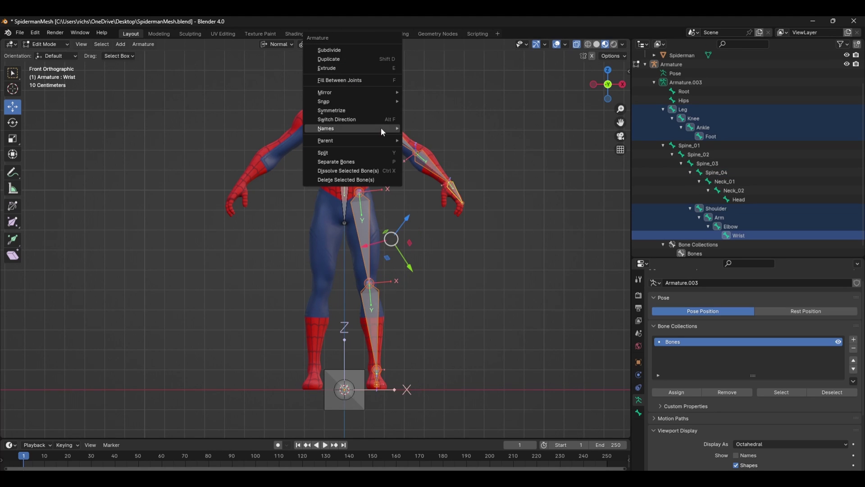
mouse_move(380, 127)
left_click(418, 129)
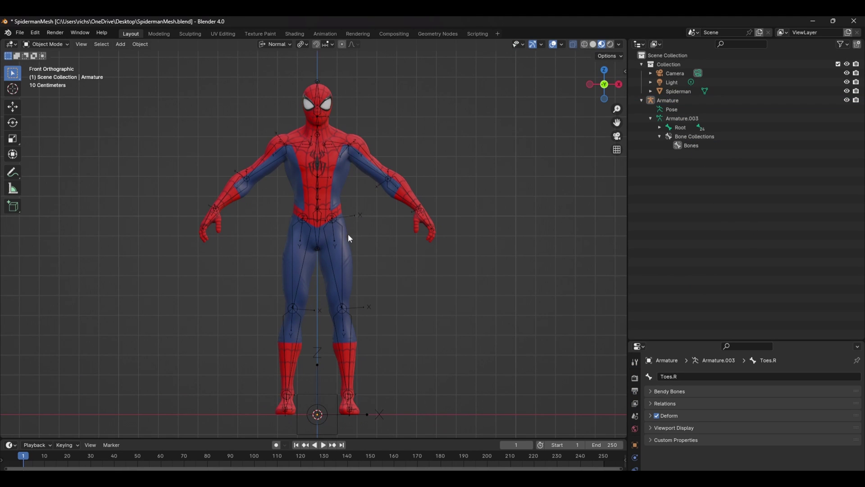
Parent the Spiderman mesh to the armature with automatic weights.
left_click(341, 246)
left_click(341, 245, "shift")
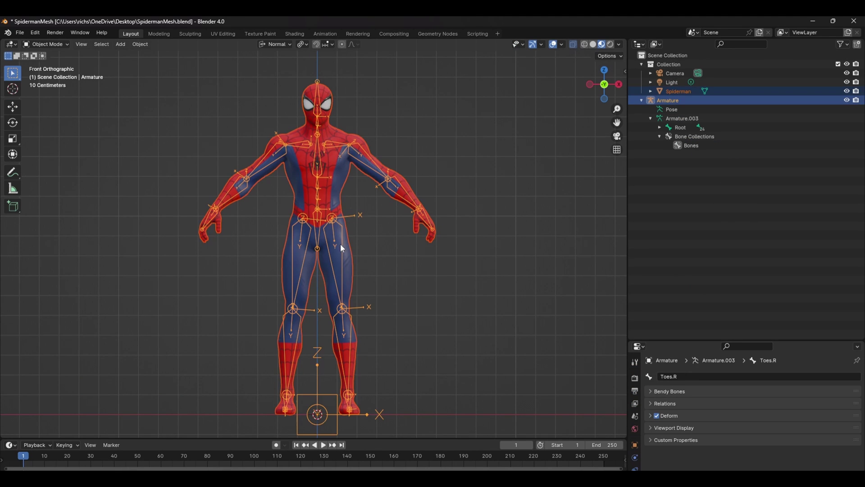
key("ctrl+p")
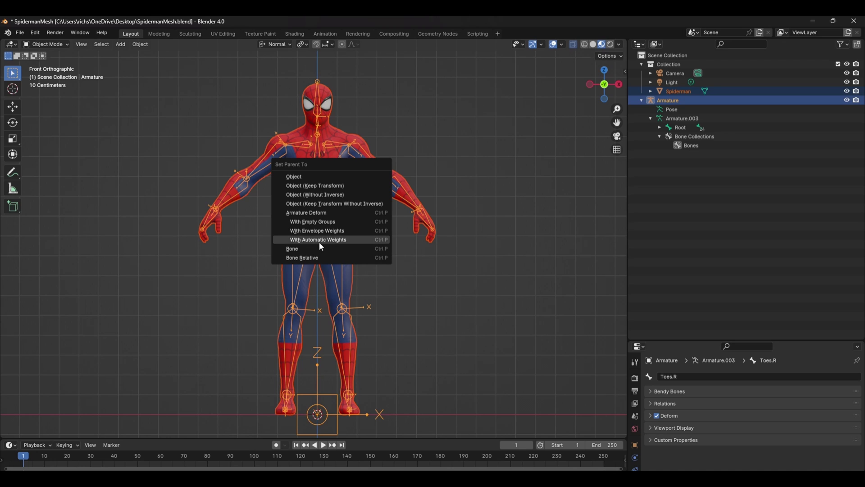
left_click(333, 241)
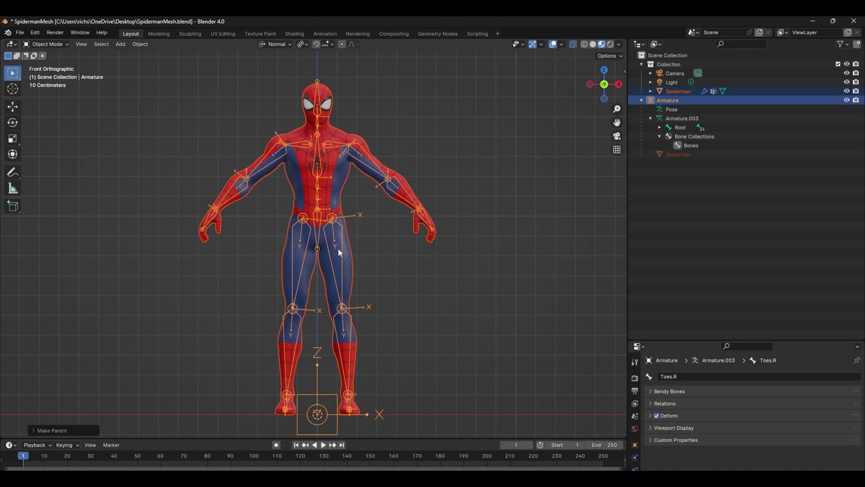
Test the mesh deformation in Pose Mode by rotating the left leg bone.
key("ctrl+Tab")
left_click(342, 248)
key("r")
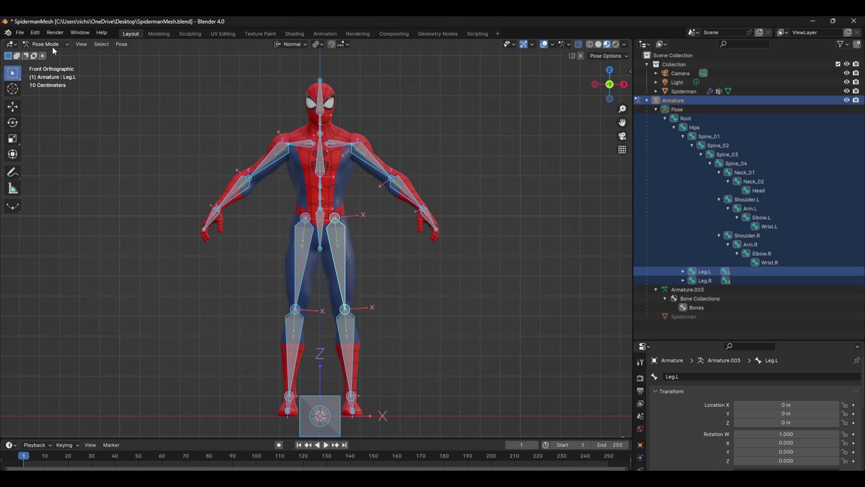
Duplicate all bones in place in Edit Mode and assign the duplicates to a new bone collection.
left_click(46, 64)
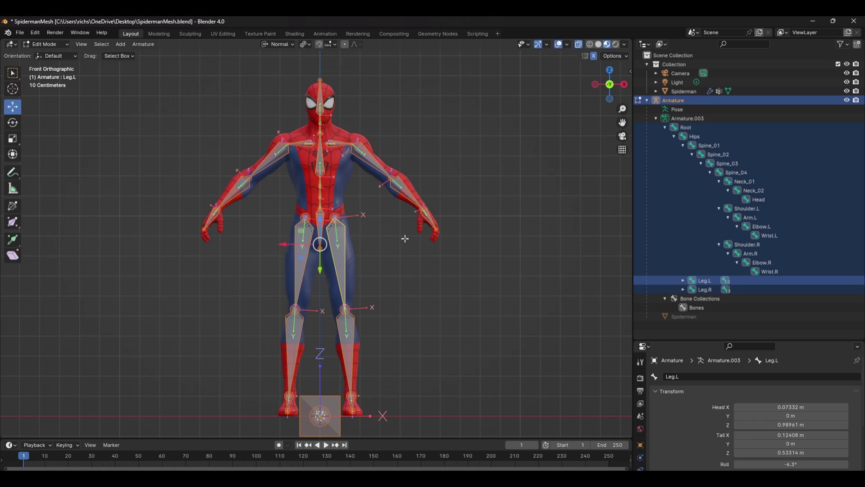
key("shift+d")
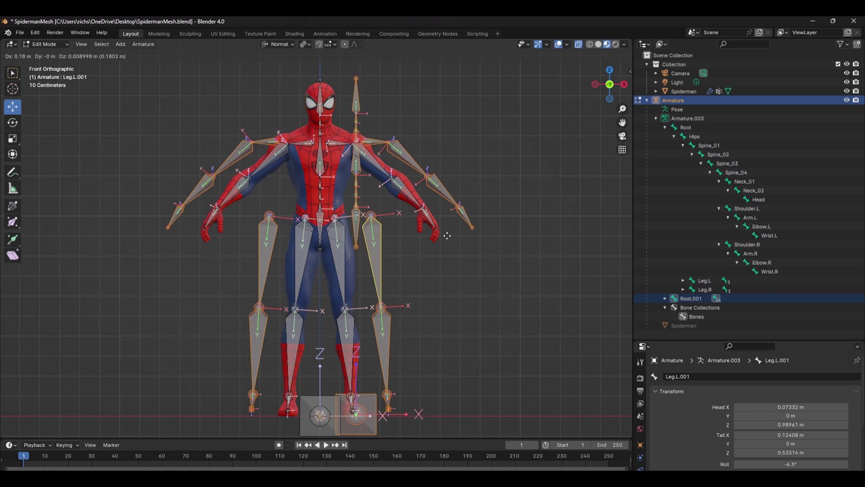
right_click(490, 258)
key("shift+m")
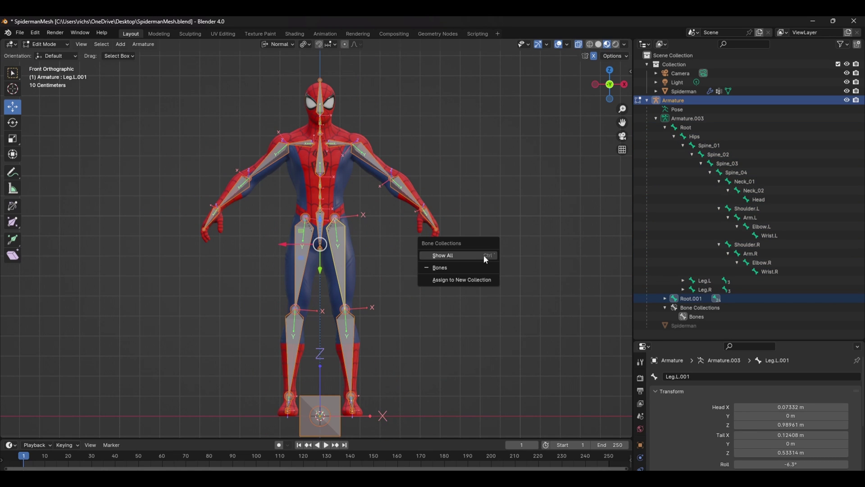
left_click(456, 280)
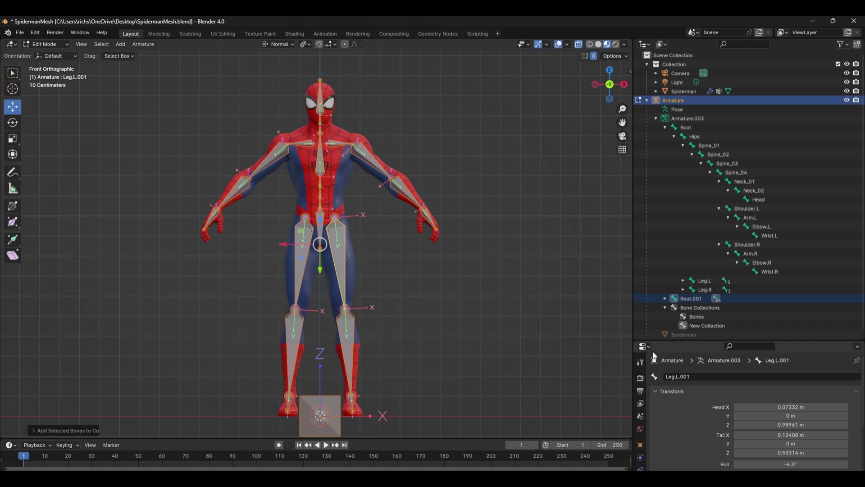
Remove the duplicates from the Bones collection, then rename the original collection DEFORM and the new one DRIVER, hiding DEFORM.
left_click_drag(688, 341, 697, 165)
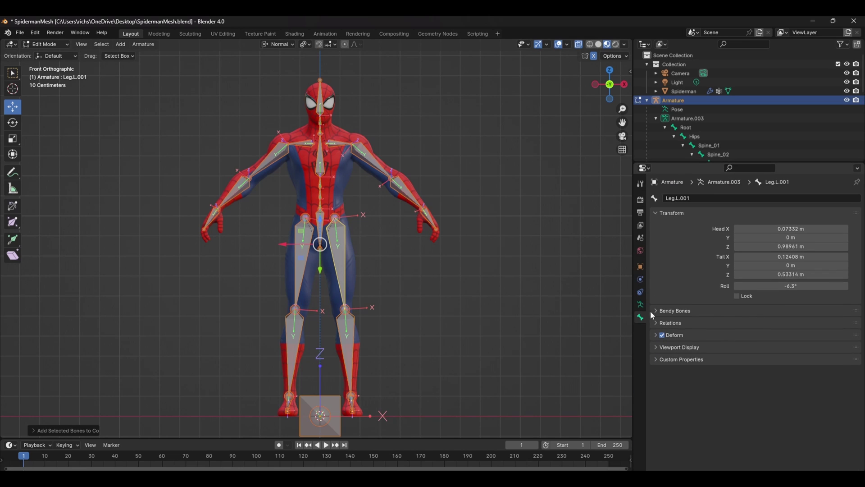
left_click(640, 305)
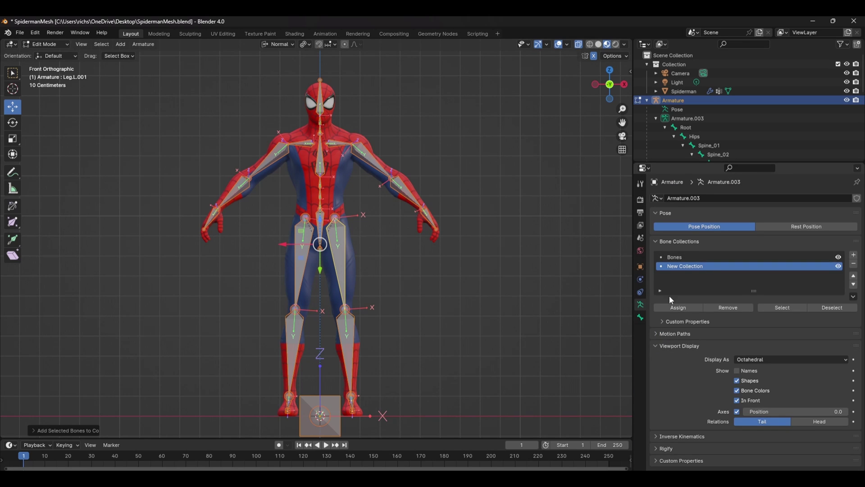
left_click(691, 258)
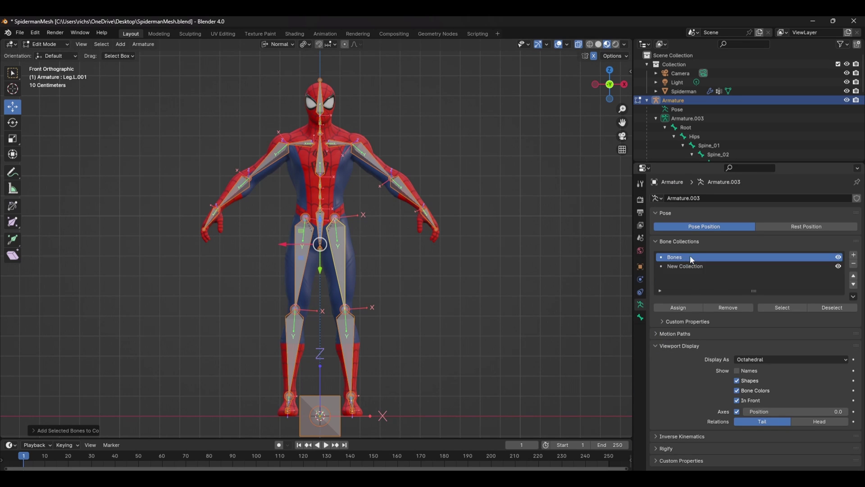
left_click(730, 308)
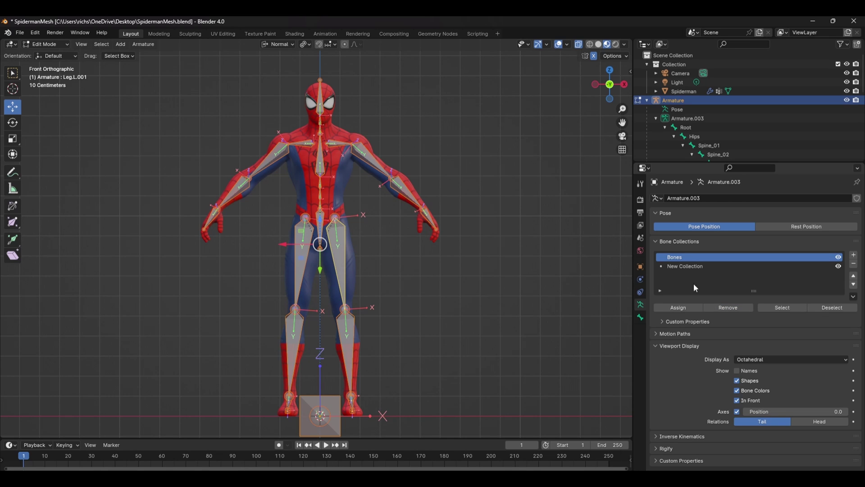
double_click(680, 256)
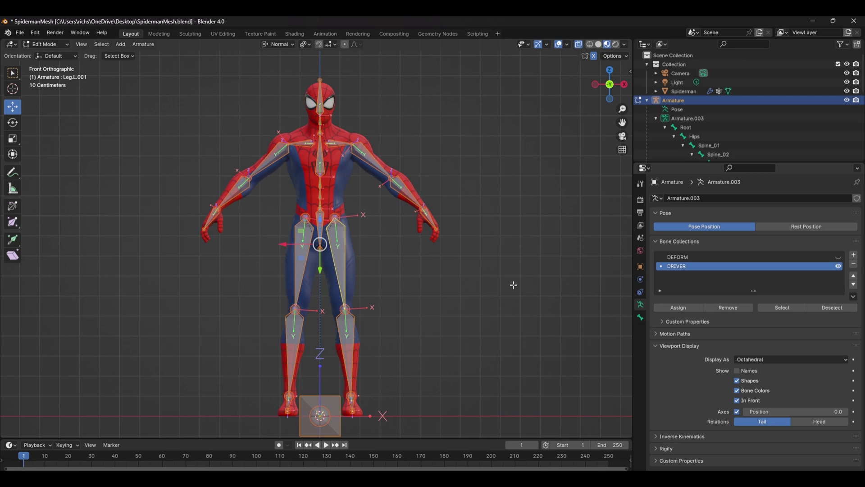
Batch rename all the visible driver bones by adding the prefix DRV_ to their names.
left_click(506, 283)
key("a")
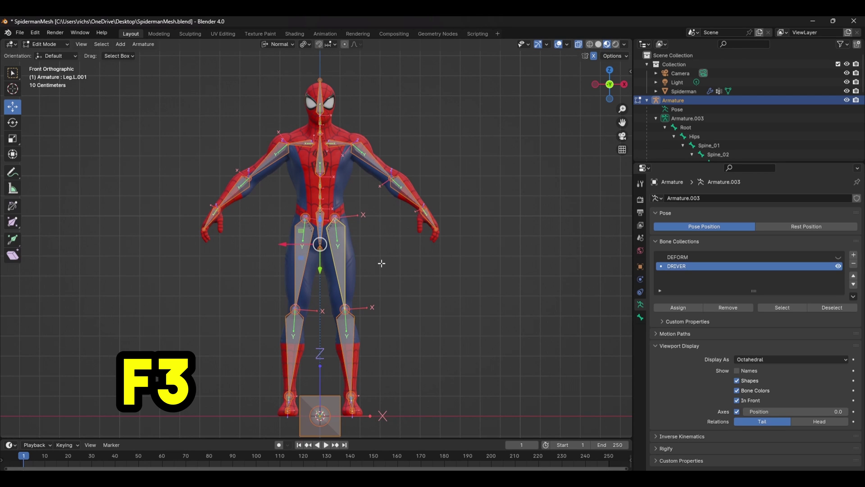
key("F3")
type("batch renam")
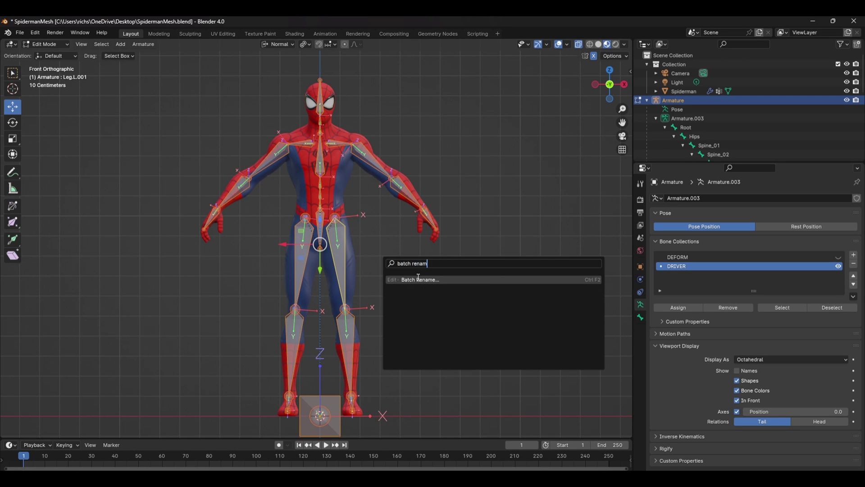
left_click(419, 279)
left_click_drag(425, 277, 472, 158)
left_click(444, 188)
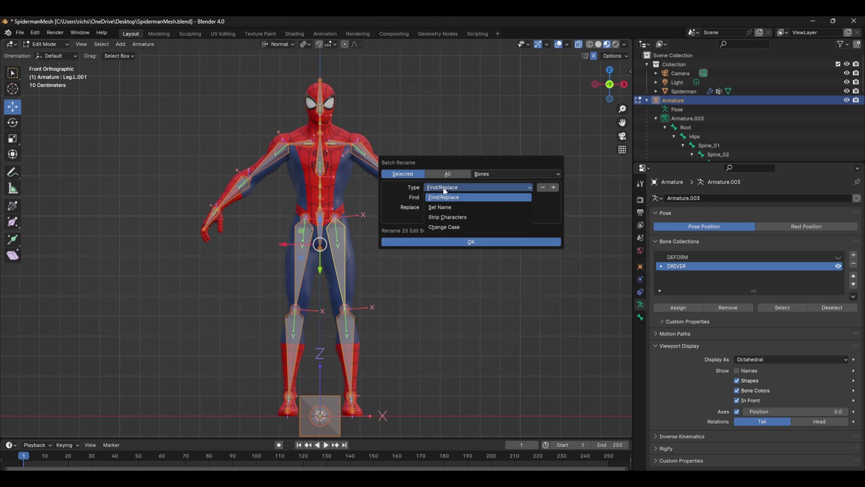
left_click(457, 207)
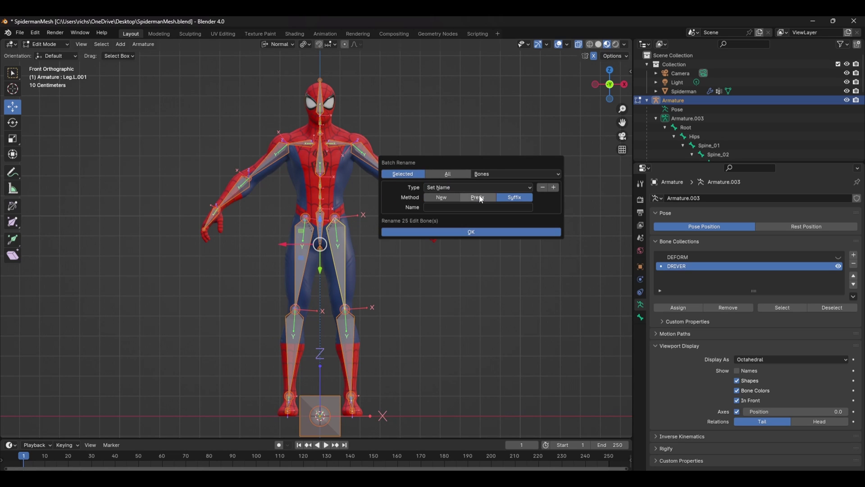
left_click(474, 209)
type("DR")
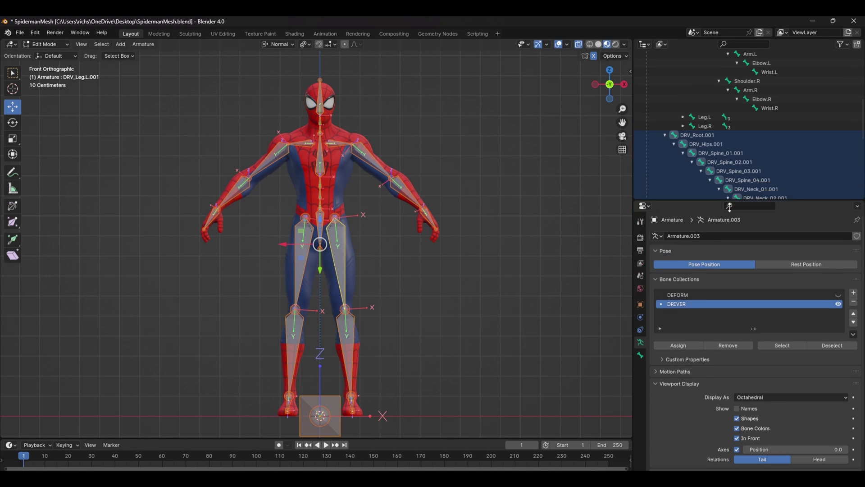
Batch rename the driver bones again, stripping digits and then punctuation from the end of their names.
left_click_drag(729, 206, 730, 304)
scroll(752, 232, "down", 3)
key("ctrl+F2")
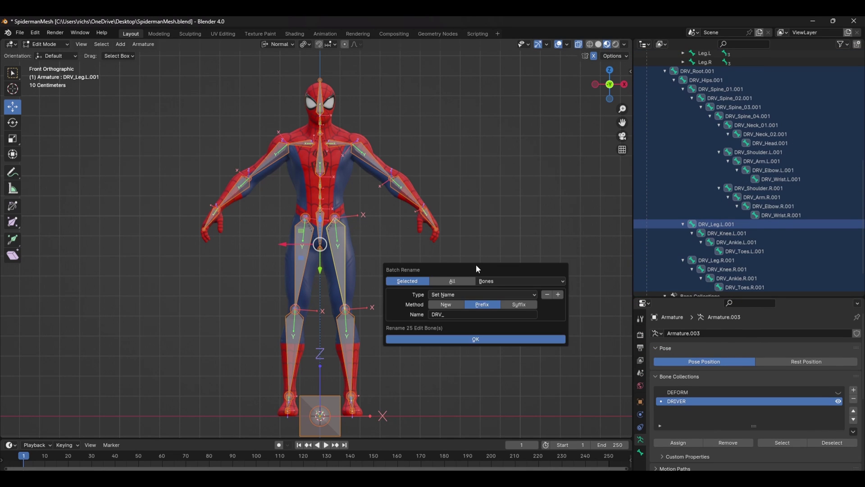
left_click_drag(476, 264, 481, 219)
left_click(485, 251)
left_click(500, 277)
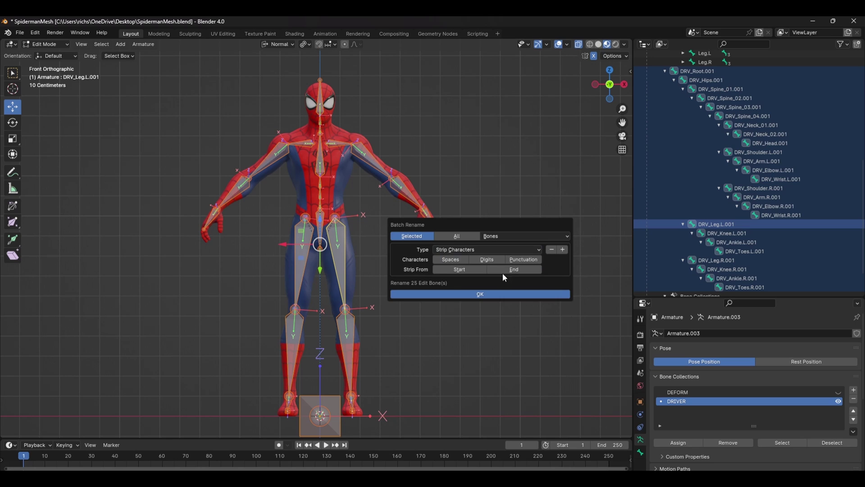
left_click(563, 249)
left_click(480, 314)
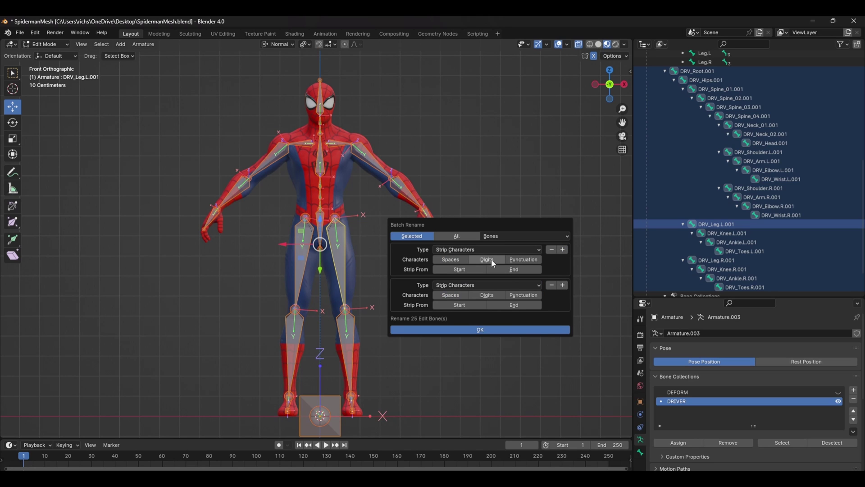
left_click(524, 296)
left_click(507, 328)
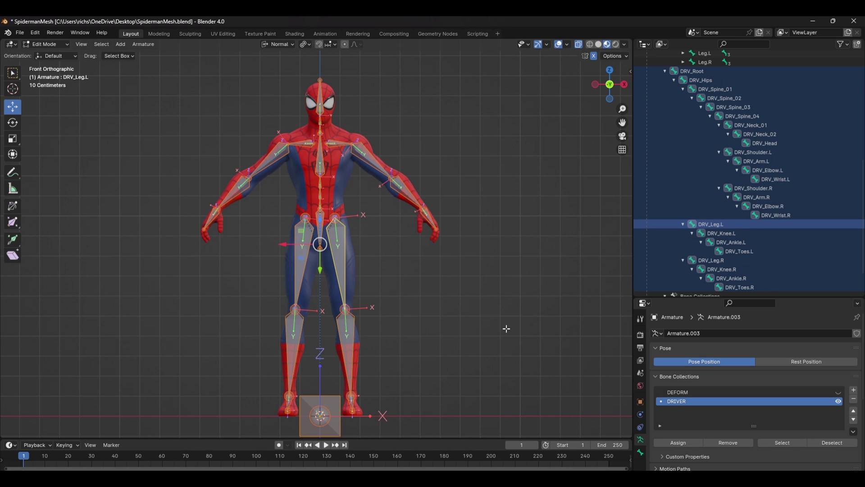
Turn off Deform for all the selected driver bones at once.
left_click_drag(724, 297, 724, 111)
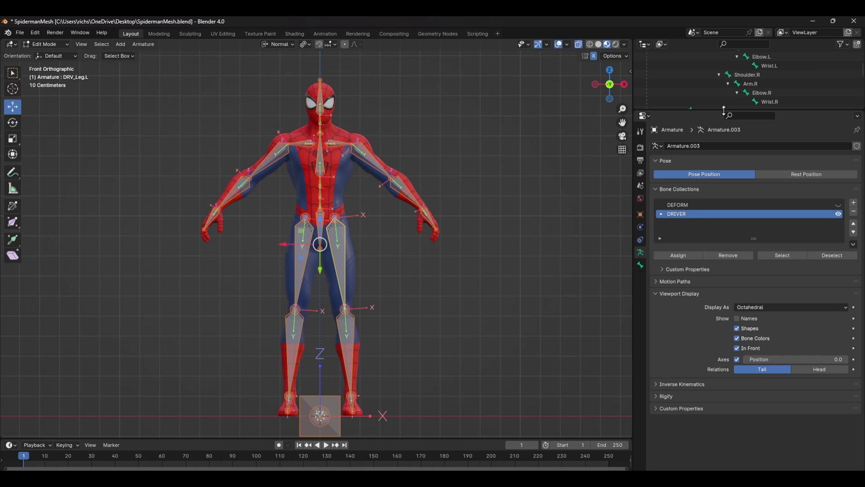
left_click(640, 265)
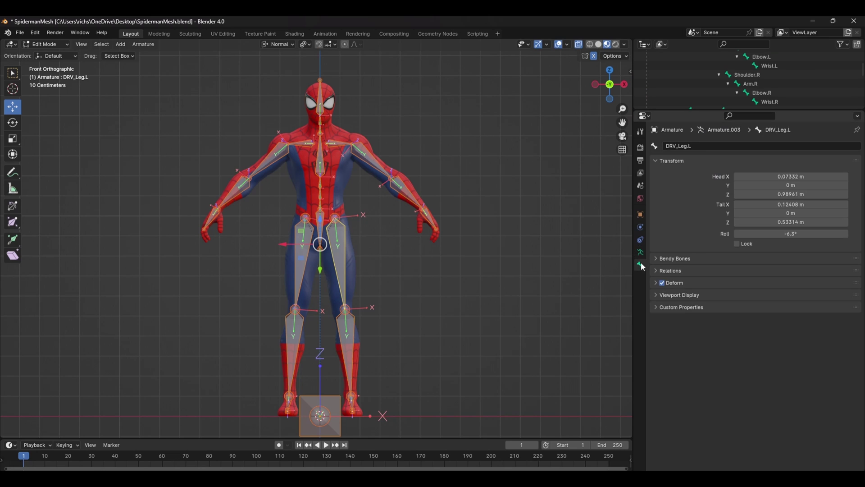
left_click(661, 283, "alt")
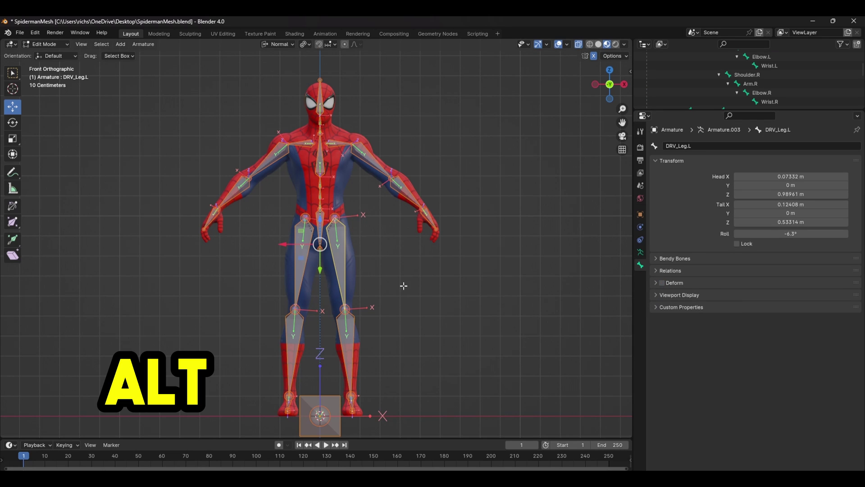
In Pose Mode, add a Copy Transforms constraint to the Hips bone with DRV_Hips as its target.
left_click(340, 253)
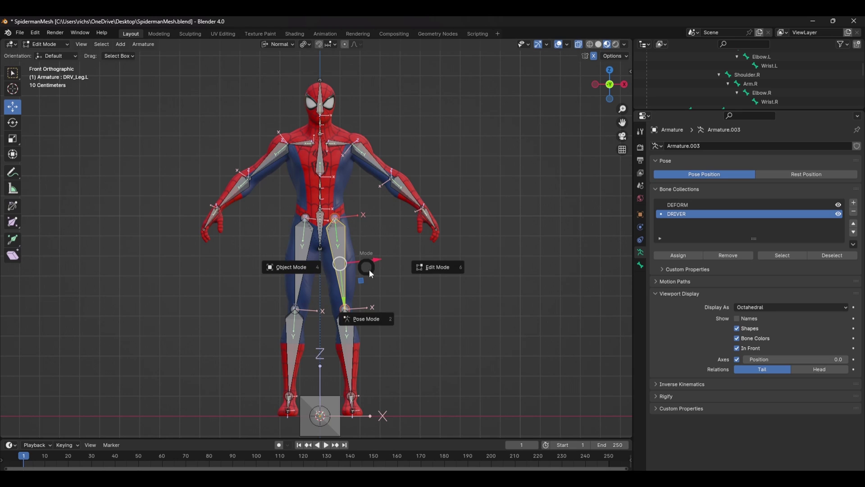
left_click(366, 318)
middle_click_drag(428, 301, 397, 305)
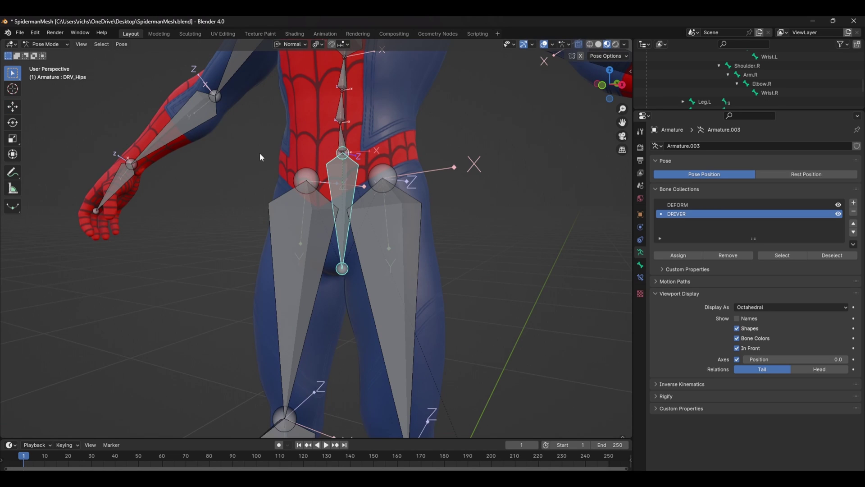
left_click(340, 177, "shift")
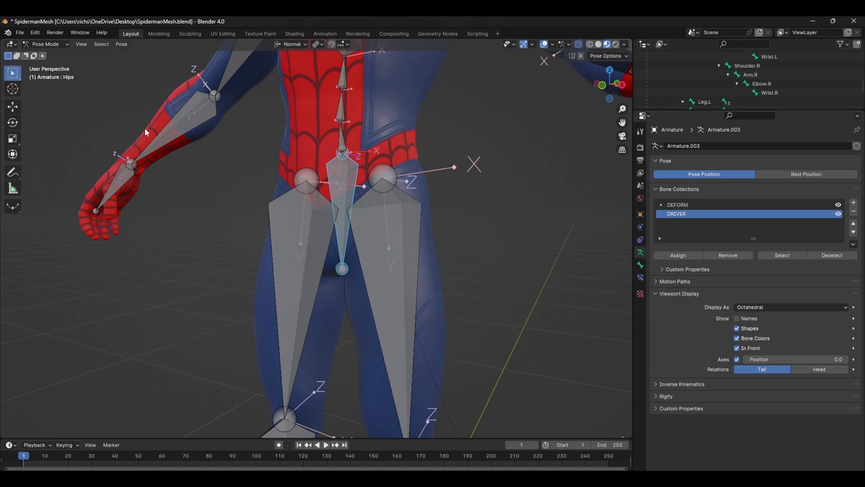
key("ctrl+shift+c")
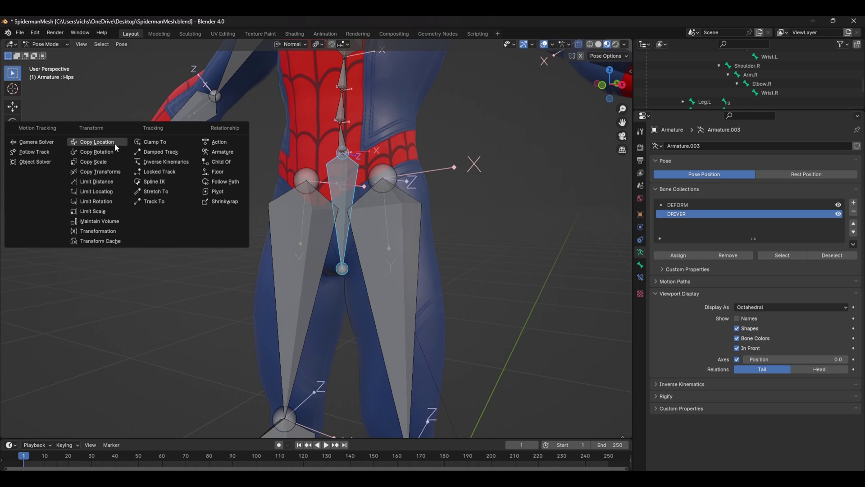
left_click(99, 174)
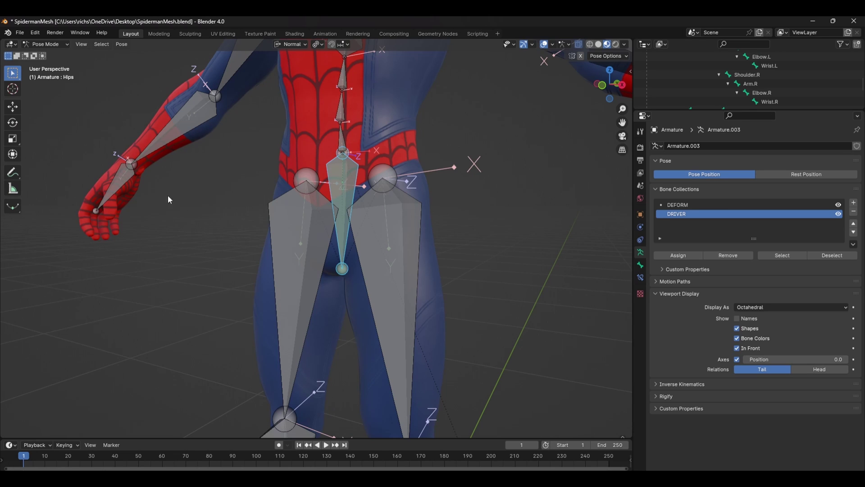
left_click(640, 265)
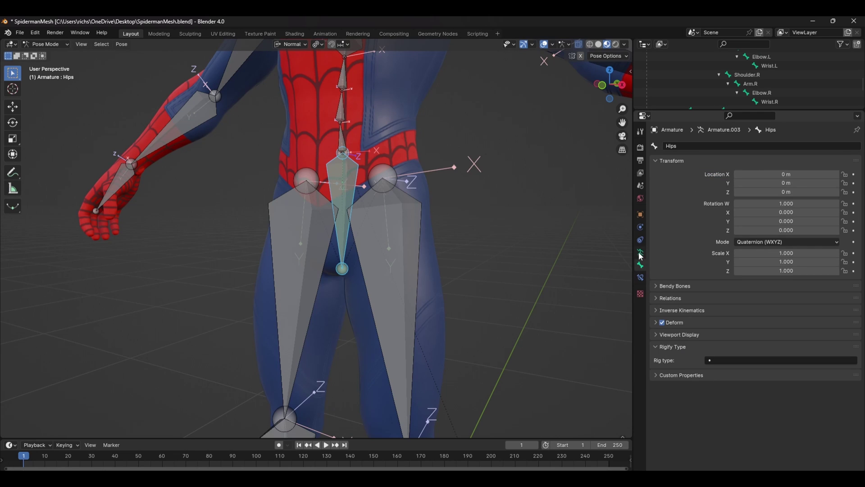
left_click(640, 277)
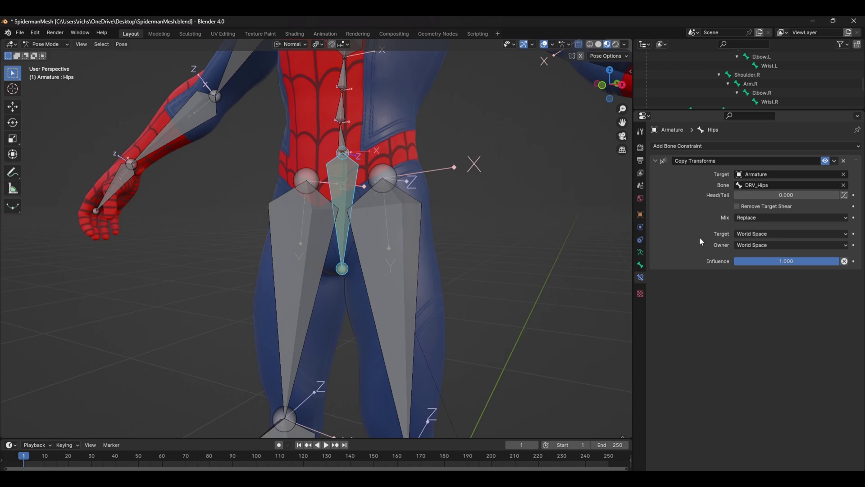
Add Copy Transforms constraints to the spine bones up to Spine_04, each targeting its matching DRV_ bone.
left_click(344, 136)
middle_click_drag(369, 133, 374, 229, "shift")
left_click(347, 212, "shift")
key("shift+r")
left_click(349, 173)
left_click(349, 173, "shift")
key("shift+r")
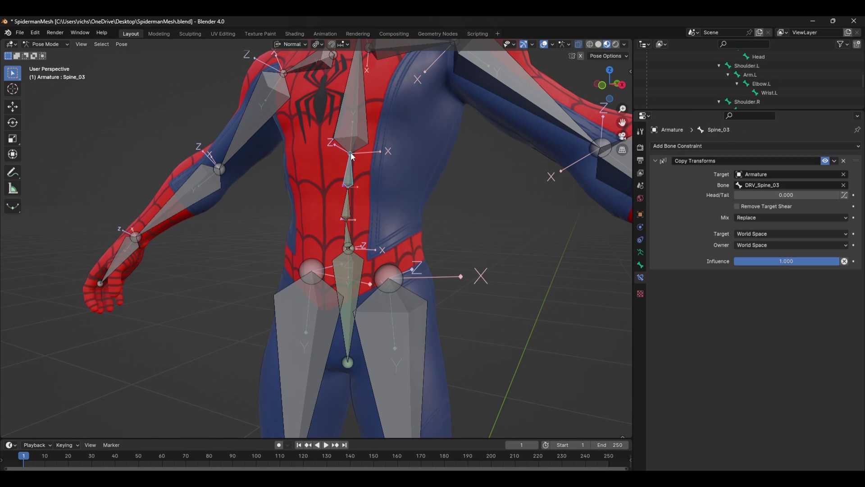
left_click(351, 131)
left_click(351, 130, "shift")
key("shift+r")
scroll(466, 296, "down", 5)
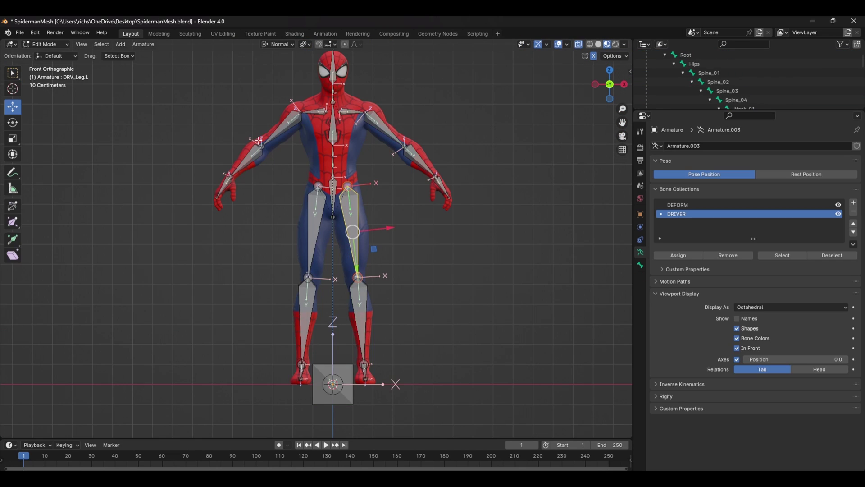
Delete the character's right-side arm and leg driver bones, then symmetrize the left-side ones across.
left_click_drag(214, 107, 331, 402)
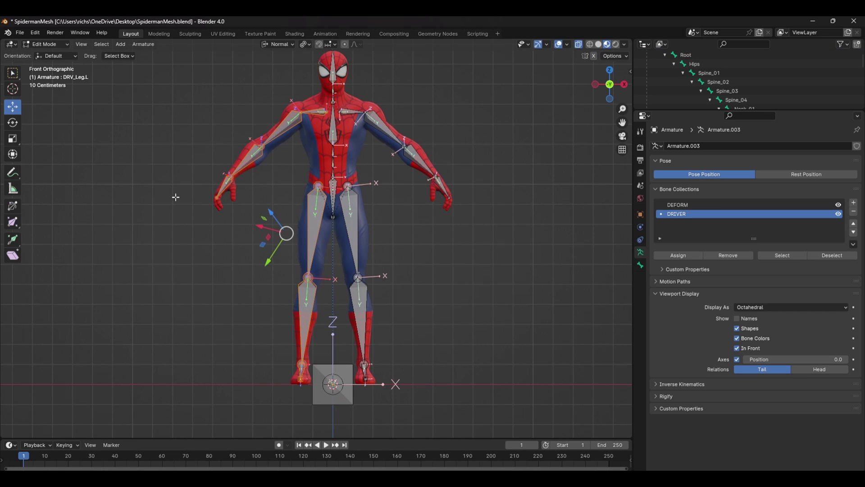
left_click_drag(167, 100, 332, 405)
key("x")
left_click(416, 352)
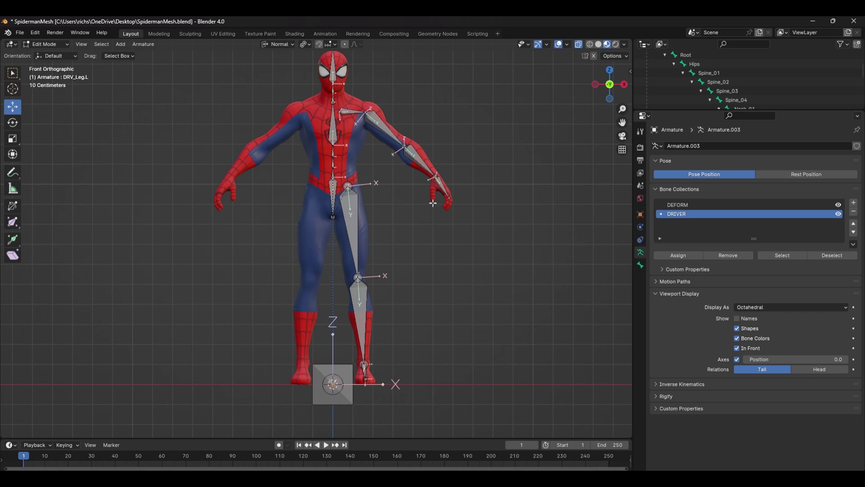
right_click(385, 126)
left_click(385, 127)
left_click(401, 208)
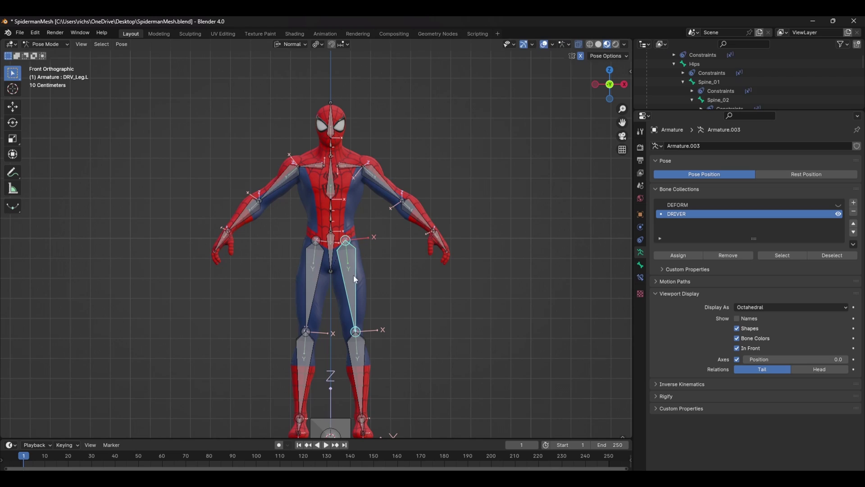
Extrude a bone about 0.25 m backward along Y from the left ankle joint of DRV_Knee.L and clear its parent.
key("Tab")
key("KP_3")
scroll(380, 314, "up", 2)
middle_click_drag(348, 409, 358, 222, "shift")
key("e")
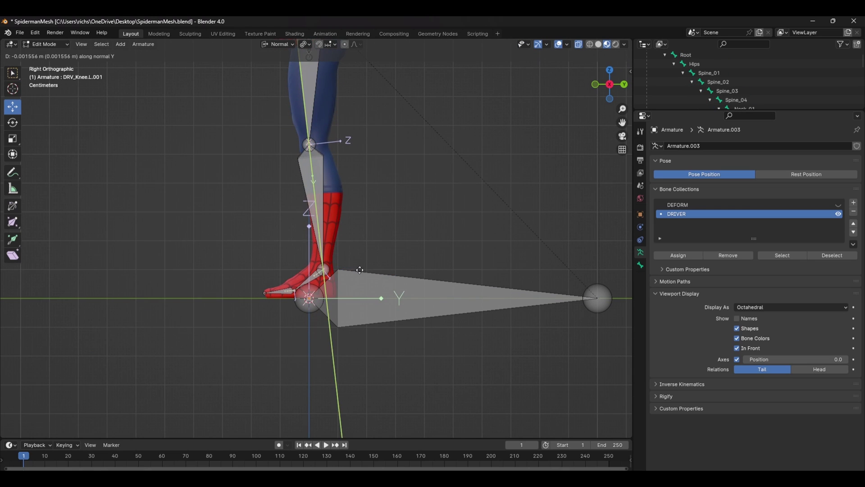
key("y")
left_click(374, 268)
left_click(374, 257)
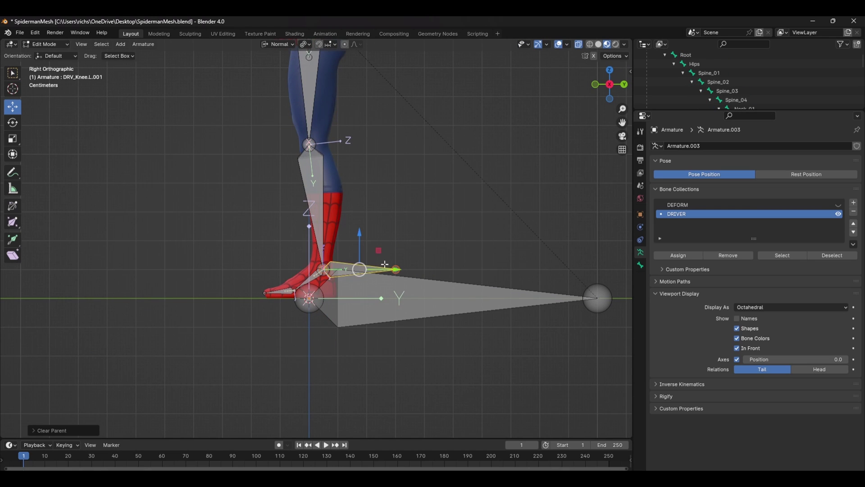
Rename the new ankle bone as CTRL_IKLEG.L.
left_click(640, 265)
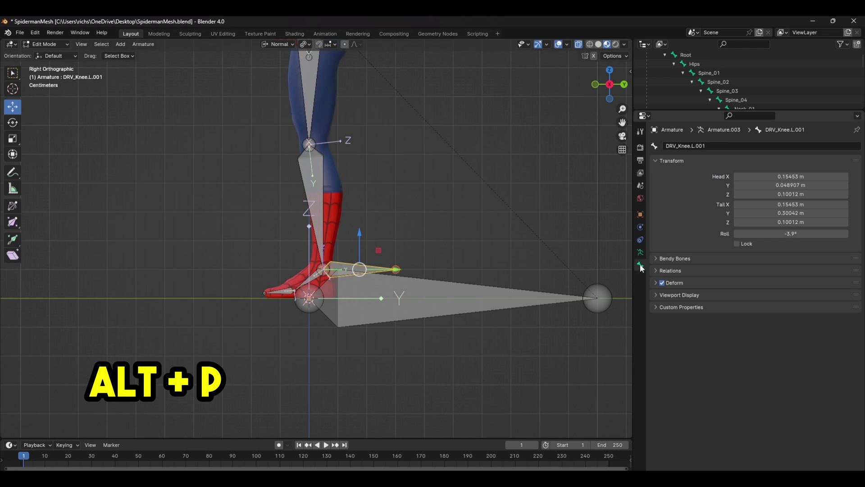
left_click(724, 147)
type("CTRL_IKLEG.L")
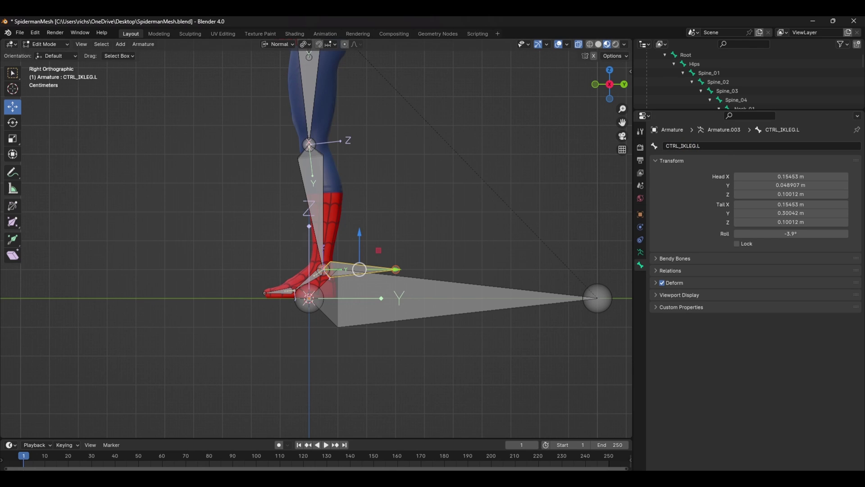
In Pose Mode, add an Inverse Kinematics constraint to DRV_Knee.L targeting the Armature's CTRL_IKLEG.L bone.
left_click(455, 271)
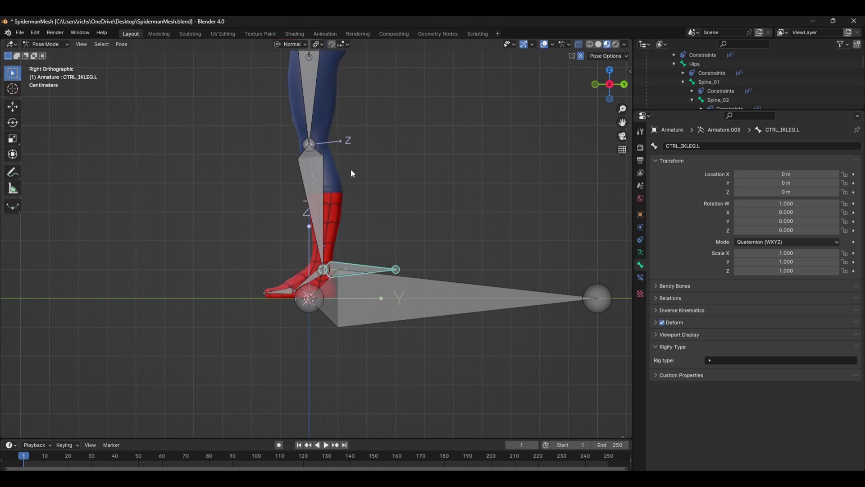
middle_click_drag(351, 169, 345, 198)
left_click(641, 252)
left_click(640, 277)
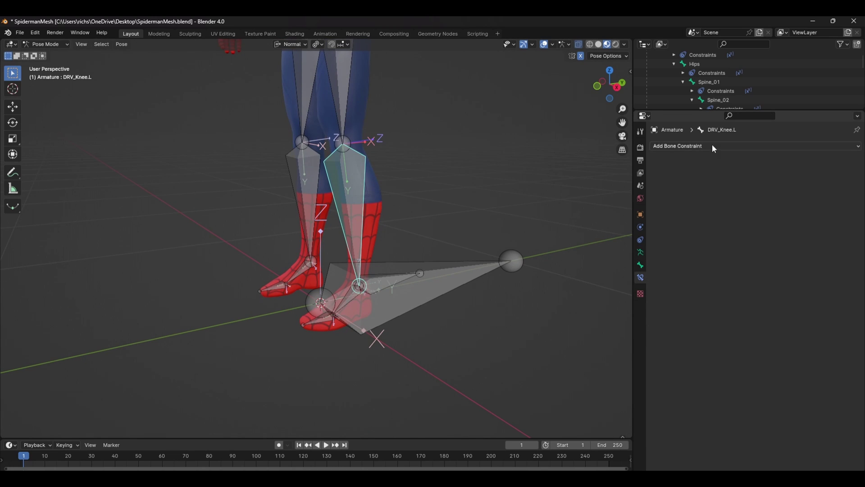
left_click(712, 146)
left_click(777, 190)
left_click(843, 175)
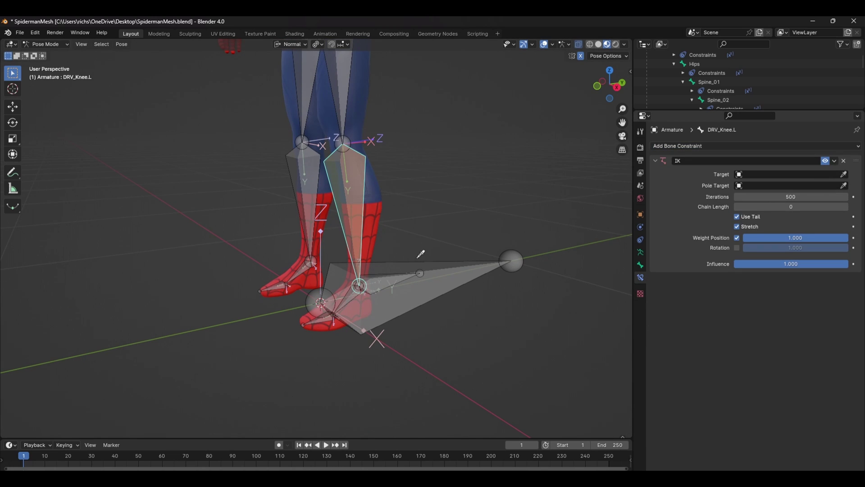
left_click(419, 265)
left_click(779, 186)
type("ctrl")
left_click(774, 199)
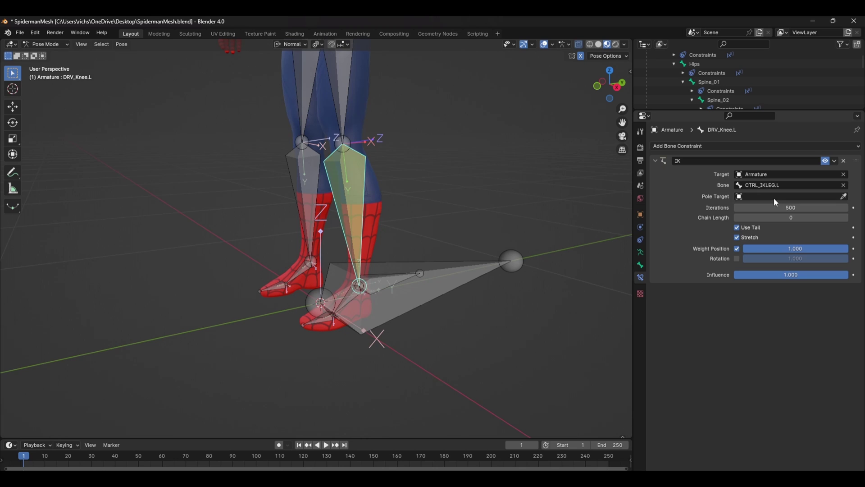
Try moving CTRL_IKLEG.L to test the left leg's IK.
middle_click_drag(423, 262, 416, 307, "shift")
left_click(383, 324)
key("g")
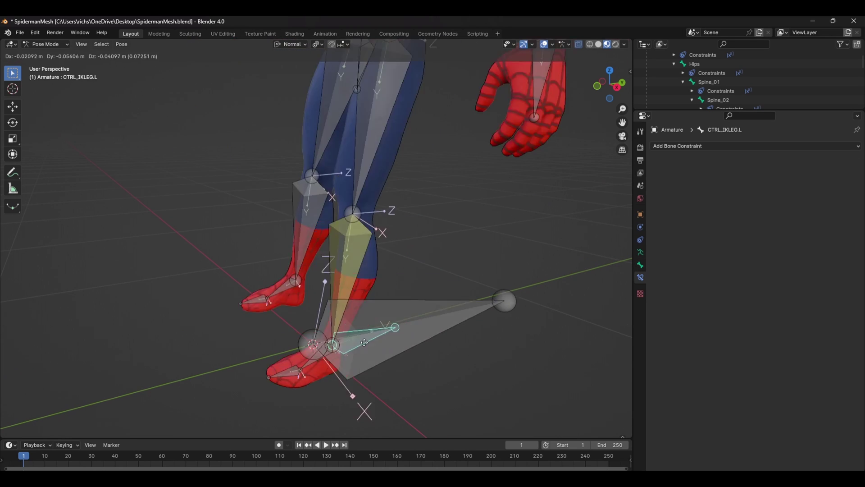
right_click(358, 247)
Set the DRV_Knee.L IK constraint's Chain Length to 2 and test it with trial moves of CTRL_IKLEG.L.
left_click(358, 247)
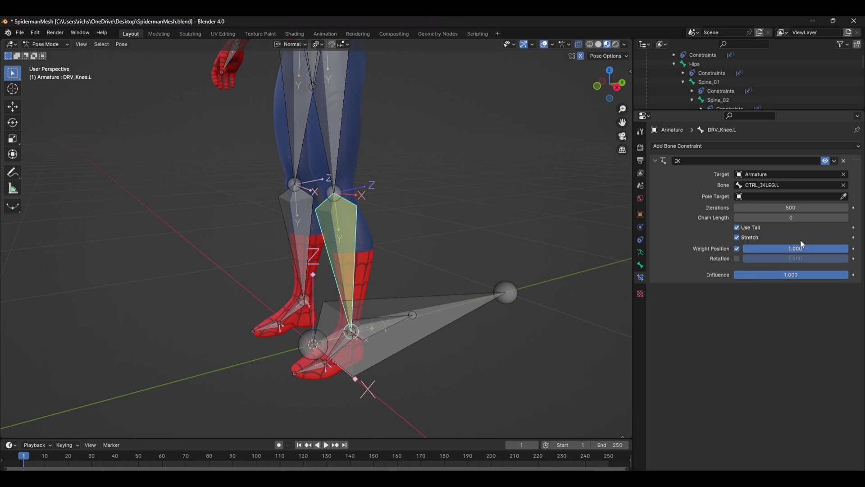
left_click(377, 325)
scroll(379, 311, "down", 2)
key("g")
left_click(361, 257)
key("ctrl+z")
key("KP_1")
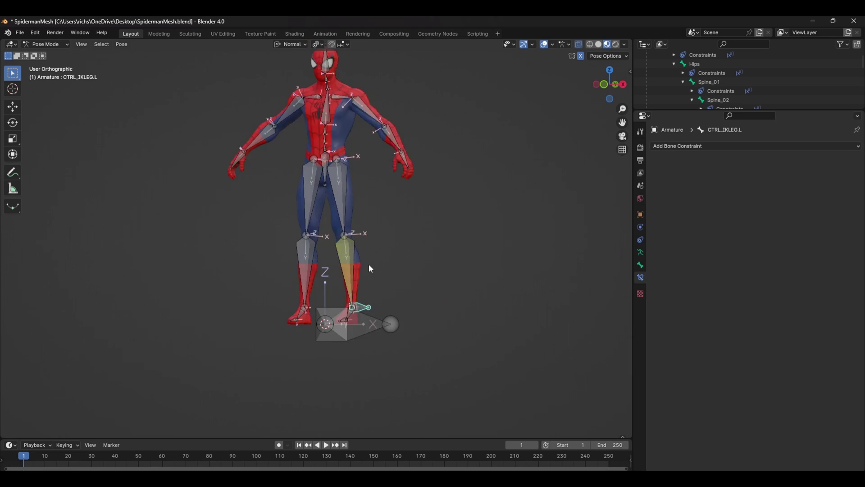
key("KP_3")
middle_click_drag(347, 298, 400, 298)
key("g")
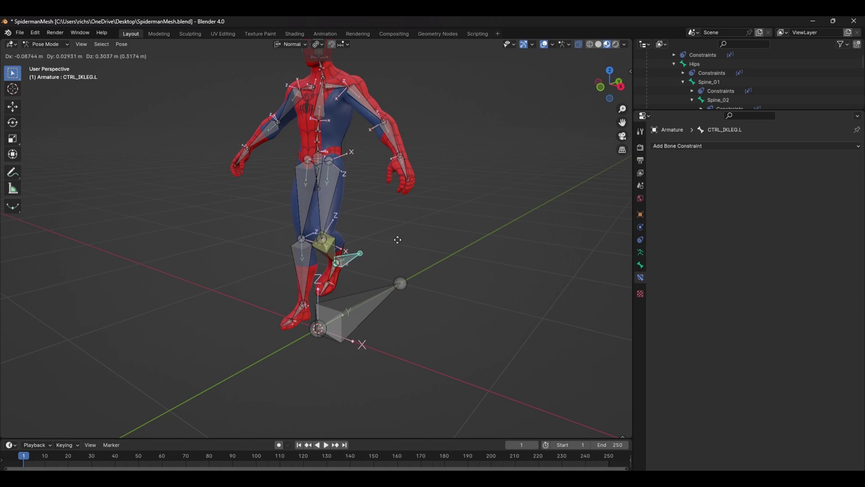
left_click(388, 245)
key("ctrl+z")
Extrude a pole bone about 0.19 m forward along global Y from the left knee joint.
key("KP_1")
key("KP_3")
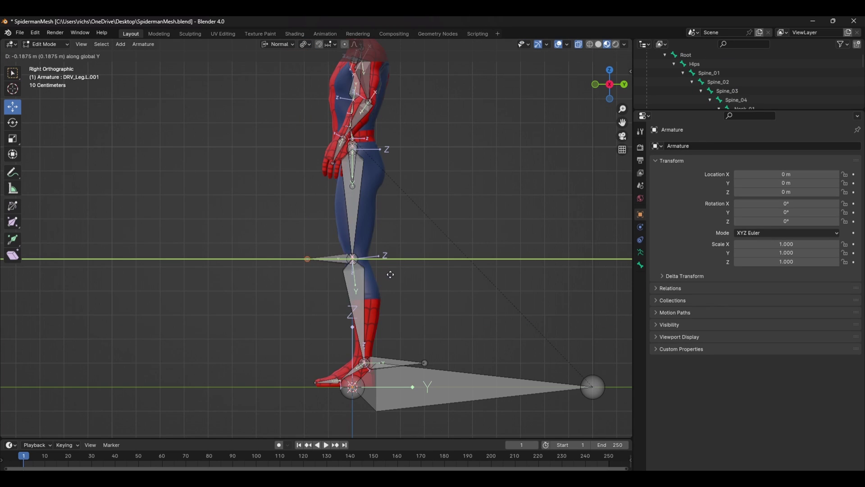
left_click(335, 258)
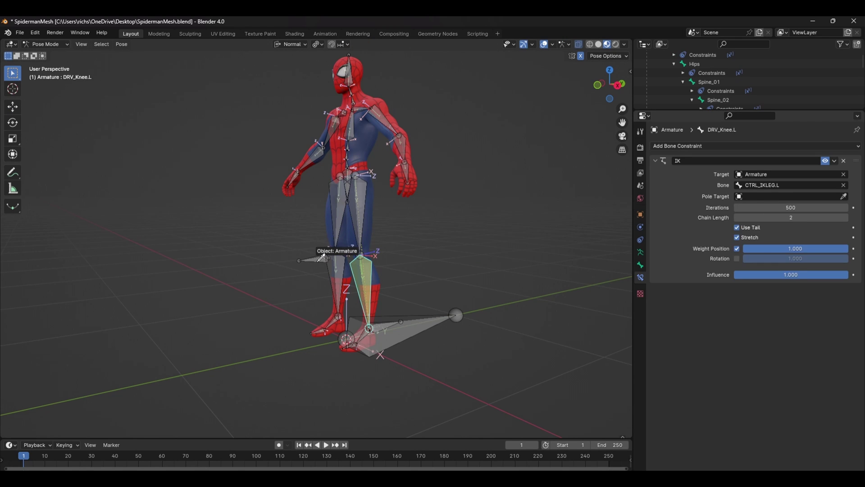
Set the DRV_Knee.L IK pole target to the Armature's CTRL_IKPoleVector.L bone and adjust the pole angle.
left_click(321, 257)
left_click(756, 207)
type("pole")
left_click(789, 221)
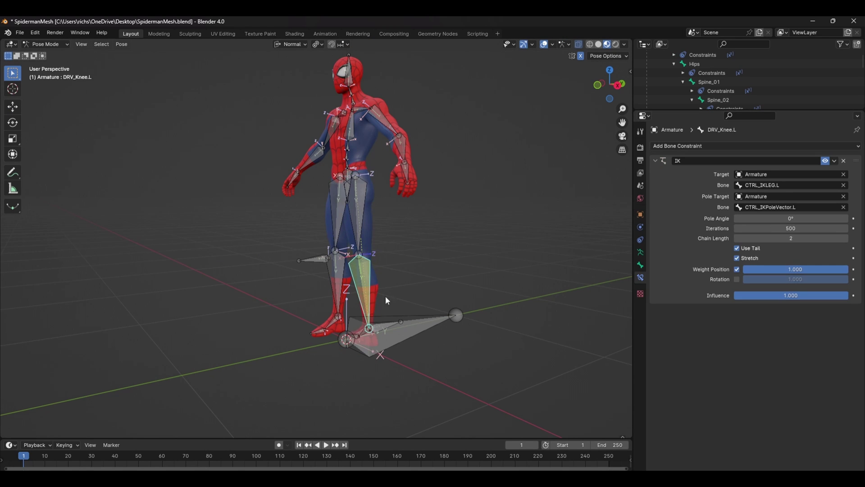
middle_click_drag(385, 296, 431, 336)
scroll(517, 286, "up", 4)
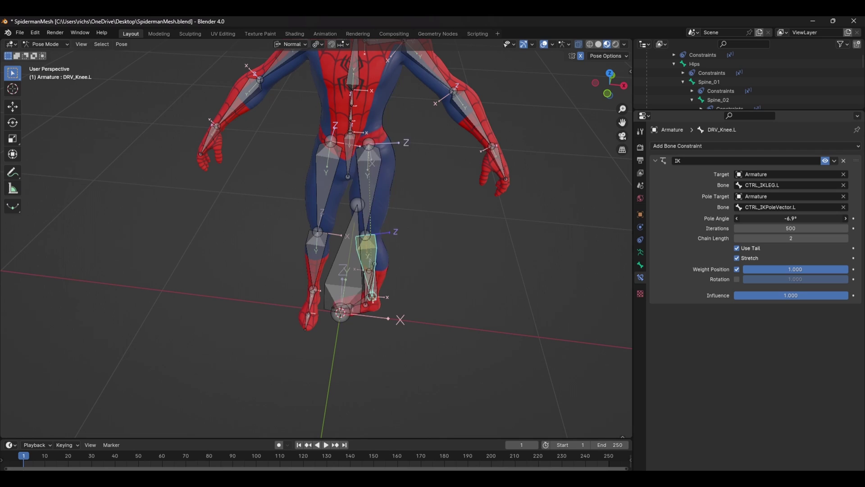
left_click_drag(791, 218, 759, 218)
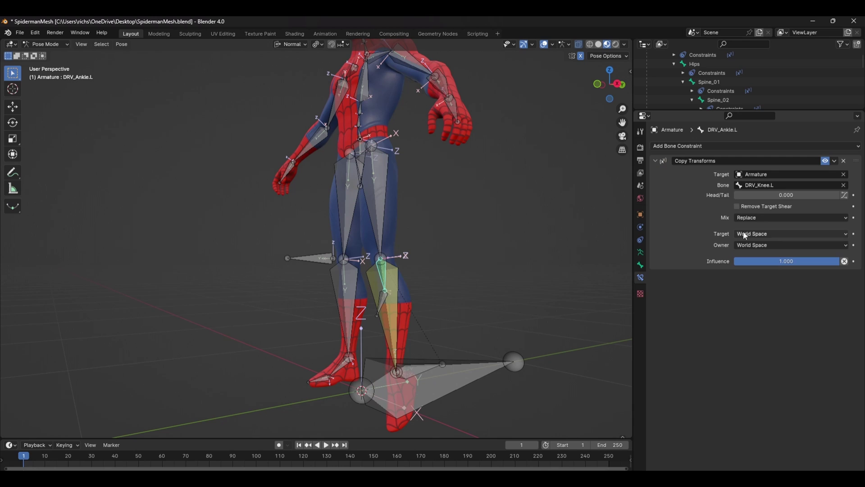
Replace the Copy Transforms constraint on DRV_Ankle.L with Copy Location targeting DRV_Knee.L, with Head/Tail at 1.000.
left_click(844, 161)
left_click(723, 145)
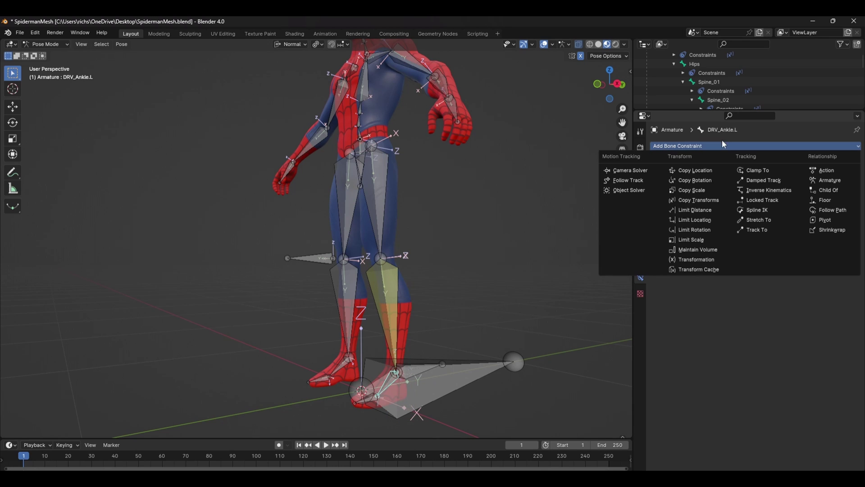
left_click(698, 169)
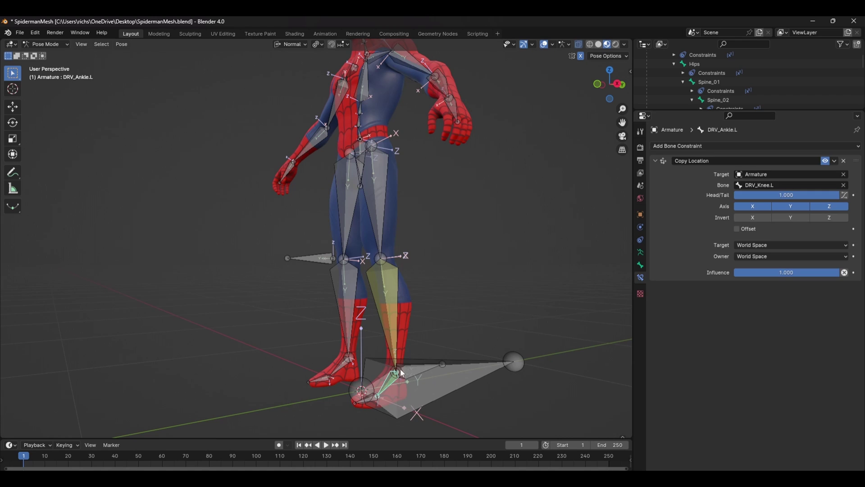
Test the left leg's bend and foot behaviour by moving and rotating CTRL_IKLEG.L.
left_click(426, 366)
middle_click_drag(470, 342, 455, 360)
key("g")
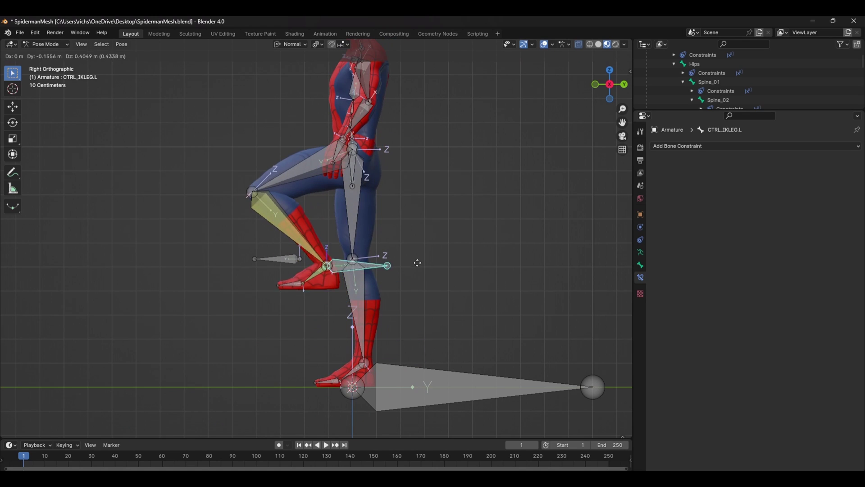
left_click(418, 262)
key("r")
Delete the right-side limb bones again and symmetrize the left limbs together with their IK and pole controls.
left_click_drag(195, 110, 332, 375)
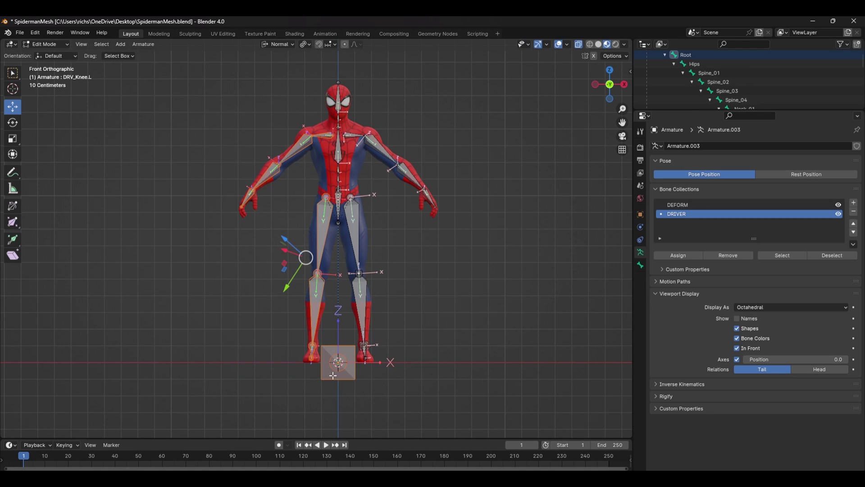
key("x")
left_click(351, 339)
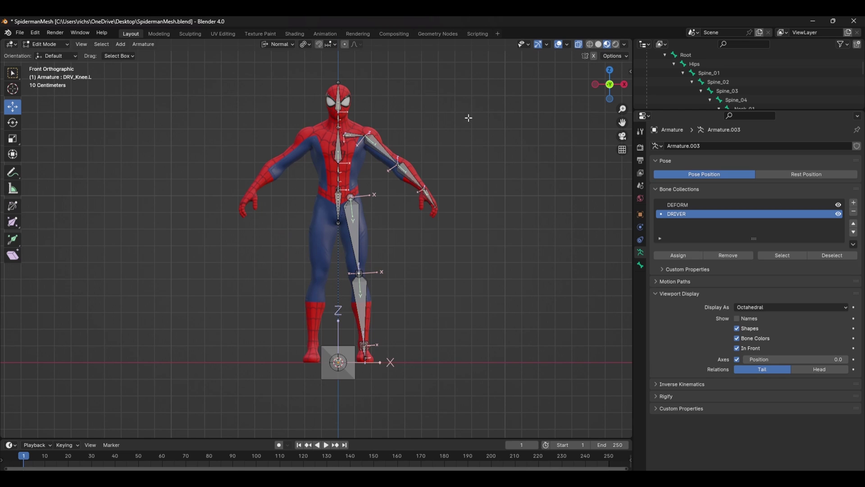
left_click_drag(469, 117, 342, 405)
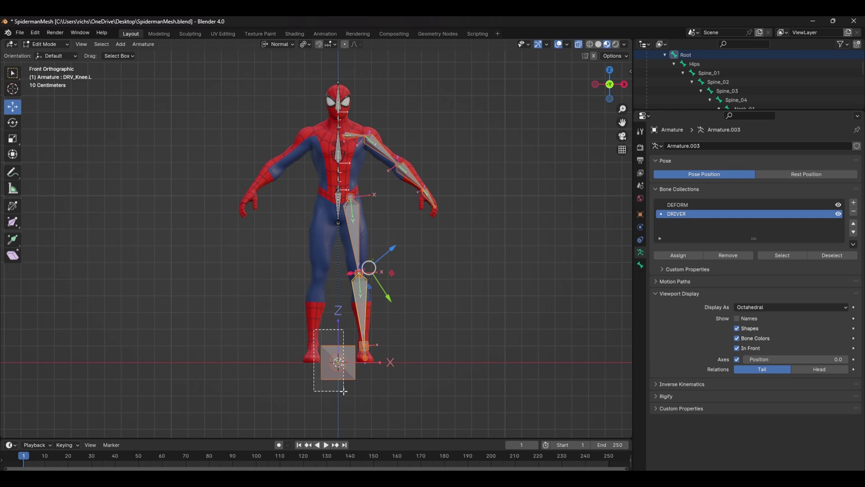
right_click(379, 268)
left_click(379, 267)
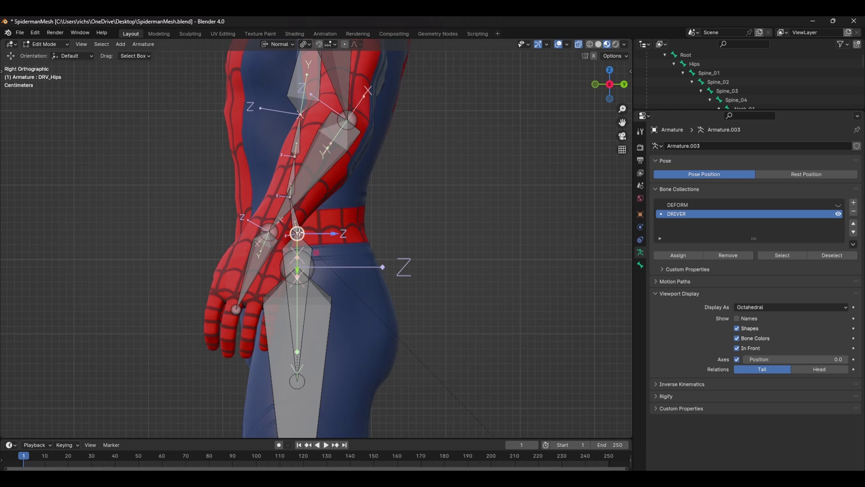
Extrude a CTRL_COG bone about 0.18 m backward along Y from the waist end of DRV_Hips and parent DRV_Hips to it.
key("e")
key("y")
left_click(435, 249)
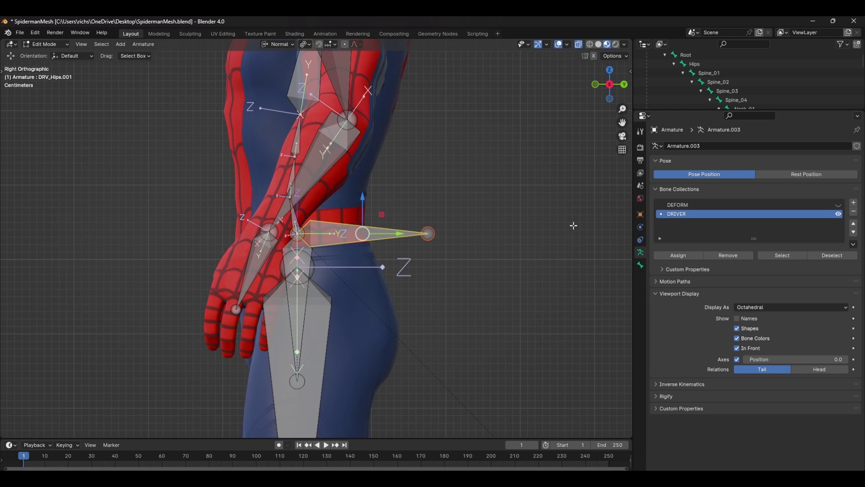
left_click(640, 265)
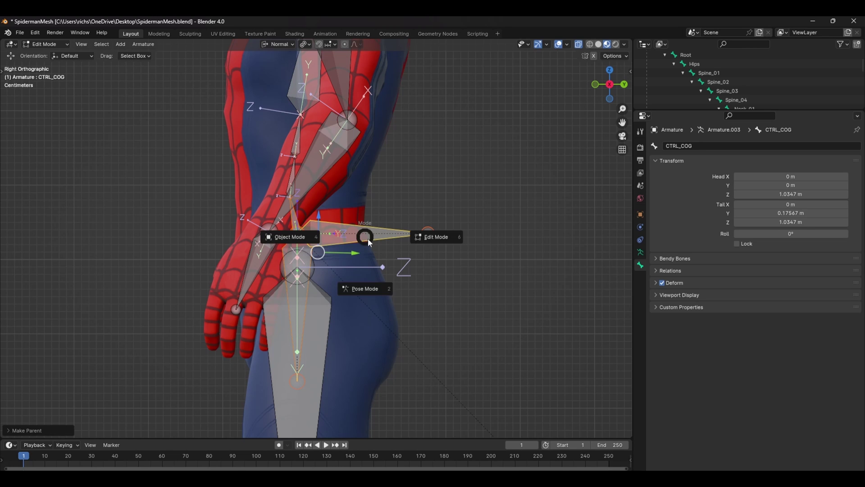
In Pose Mode, test the rig by moving CTRL_COG and rotating DRV_Hips and DRV_Spine_04.
left_click(347, 287)
middle_click_drag(355, 240, 450, 248)
scroll(450, 248, "down", 6)
middle_click_drag(376, 271, 394, 227, "shift")
scroll(388, 234, "down", 2)
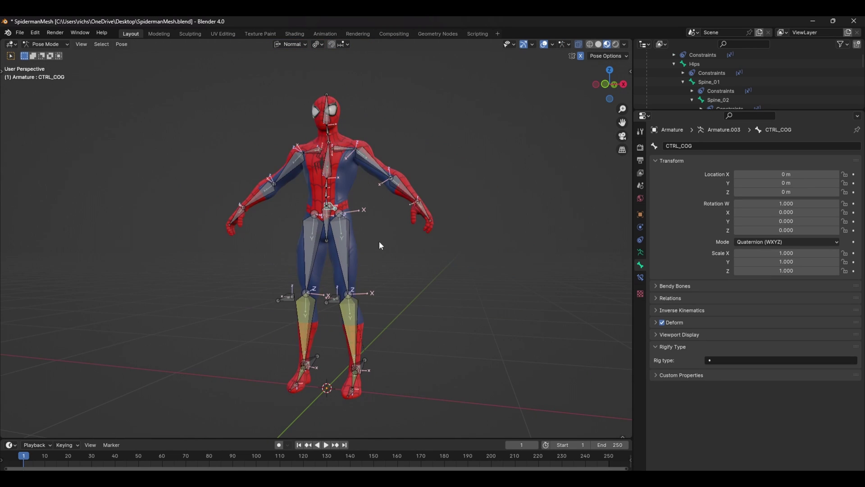
key("g")
left_click(380, 290)
left_click(339, 268)
key("r")
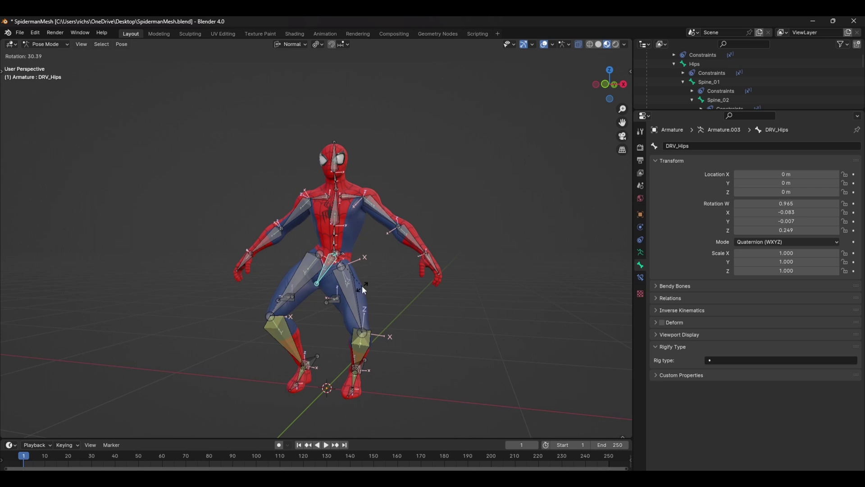
left_click(333, 242)
key("r")
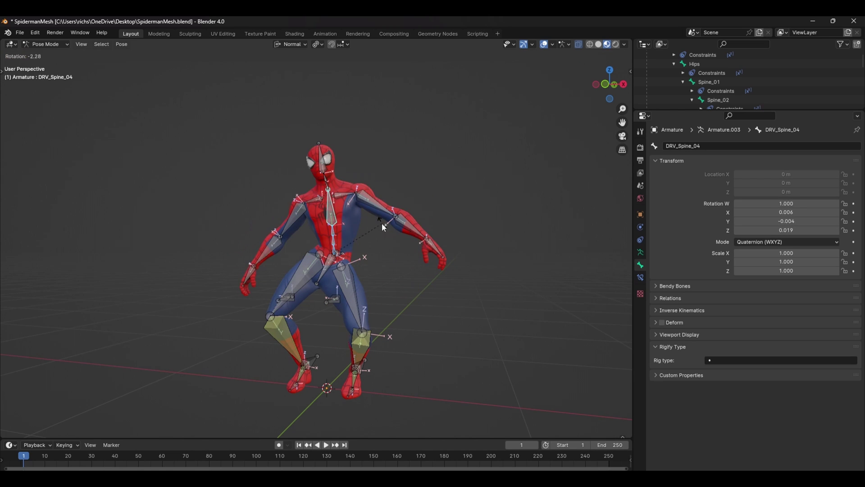
left_click(390, 252)
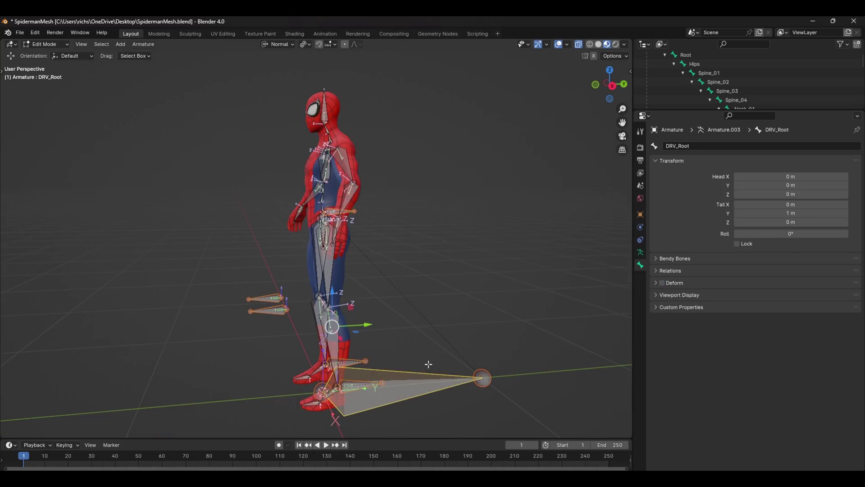
Parent the IK leg, pole vector and CTRL_COG bones to DRV_Root and switch to Pose Mode.
left_click(428, 365)
left_click(405, 386)
key("ctrl+Tab")
Select DRV_Root together with the pole vector, IK leg, COG, hips, spine, head and arm control bones.
scroll(361, 347, "down", 1)
middle_click_drag(354, 347, 364, 346)
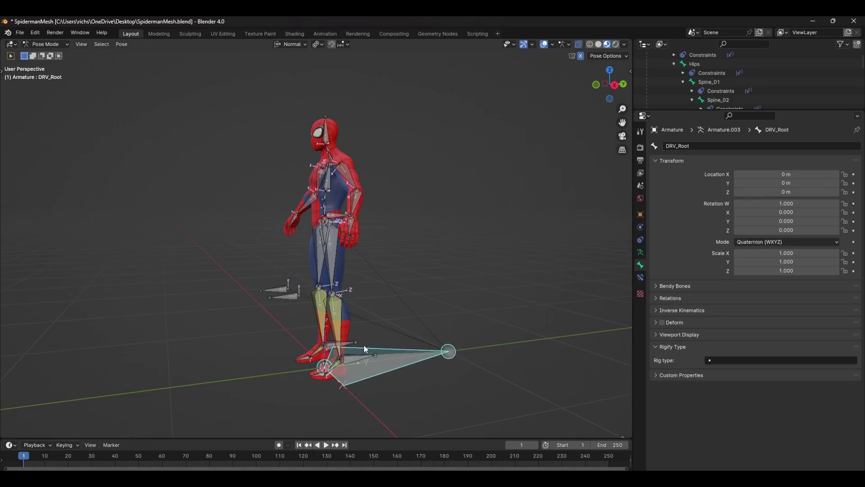
left_click(285, 296, "shift")
left_click(277, 289, "shift")
middle_click_drag(289, 293, 414, 270)
scroll(334, 214, "up", 4)
left_click(343, 236, "shift")
key("KP_1")
left_click_drag(275, 87, 475, 237, "shift")
left_click_drag(523, 205, 452, 268, "shift")
left_click_drag(165, 206, 244, 267, "shift")
middle_click_drag(423, 279, 336, 300)
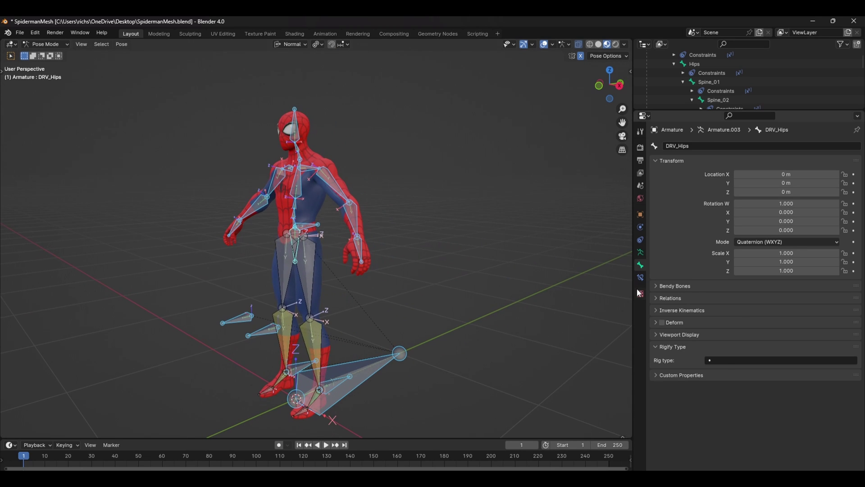
Assign the selected bones to a new bone collection named CTRLS and hide the DRIVER collection.
left_click(640, 252)
left_click(701, 255)
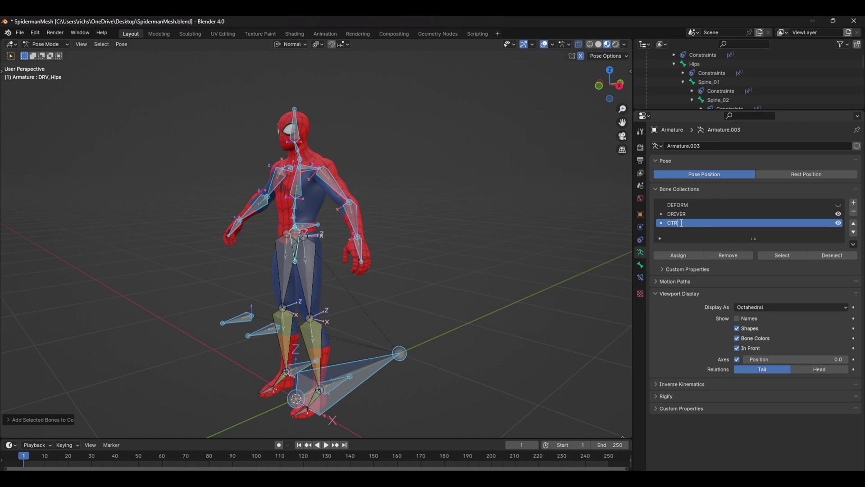
left_click(838, 214)
left_click(406, 265)
middle_click_drag(334, 269, 372, 277)
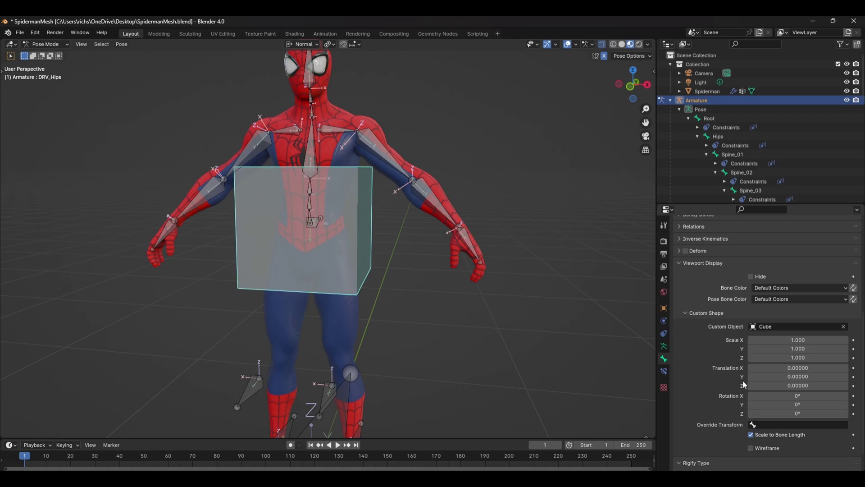
Display the DRV_Hips custom shape as wireframe and try other custom objects, including Sphere, in place of Cube.
left_click(751, 447)
middle_click_drag(575, 399, 370, 243)
left_click(798, 325)
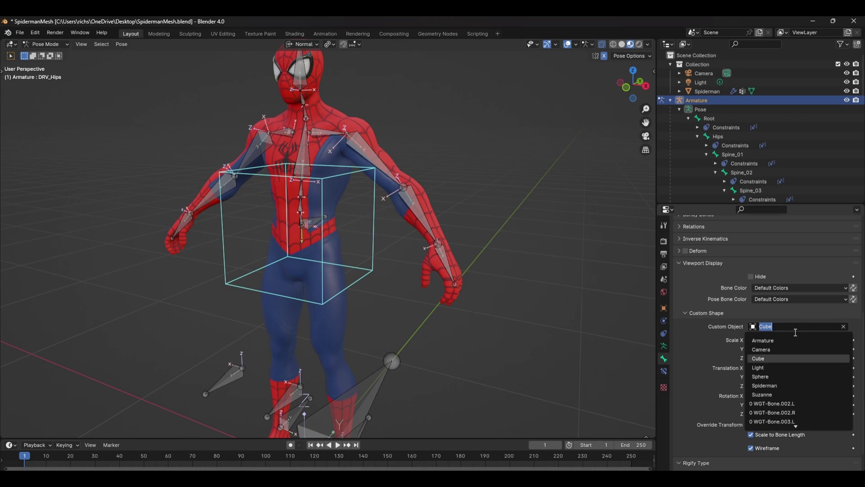
type("sphe")
left_click(763, 340)
middle_click_drag(430, 309, 416, 303)
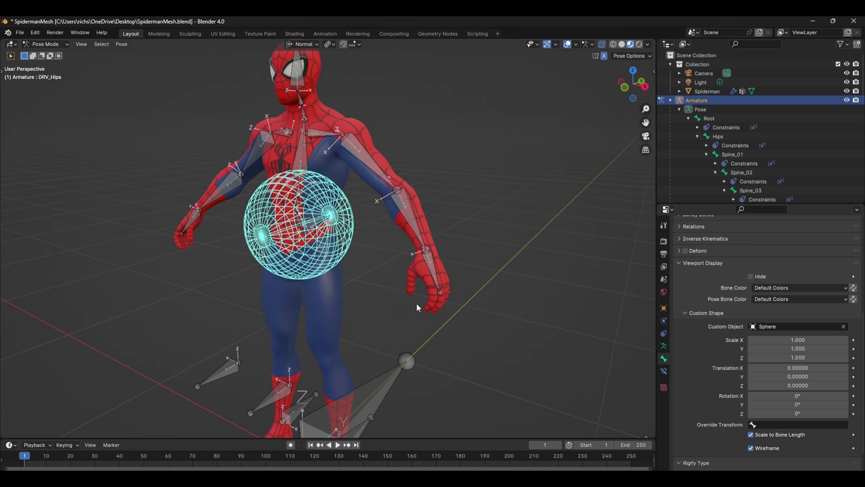
left_click(793, 326)
left_click(783, 338)
Add a cube mesh in Object Mode and hide it in the viewport.
left_click(404, 277)
left_click(363, 243)
middle_click_drag(363, 243, 136, 264)
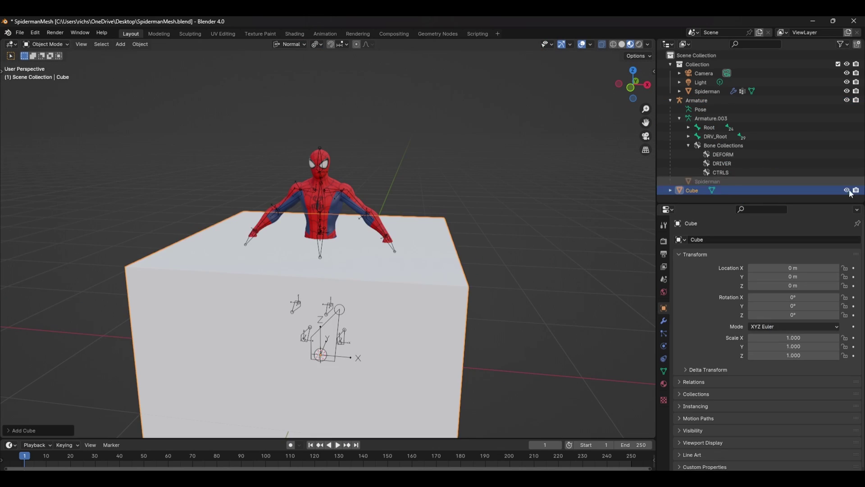
left_click(846, 190)
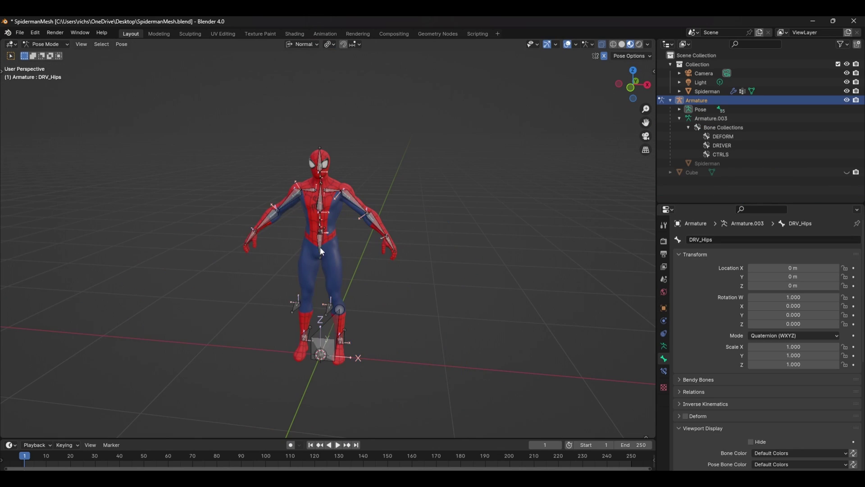
Return to DRV_Hips in Pose Mode and set Cube as its custom shape object.
scroll(320, 243, "up", 5)
scroll(739, 357, "down", 3)
scroll(679, 305, "up", 5)
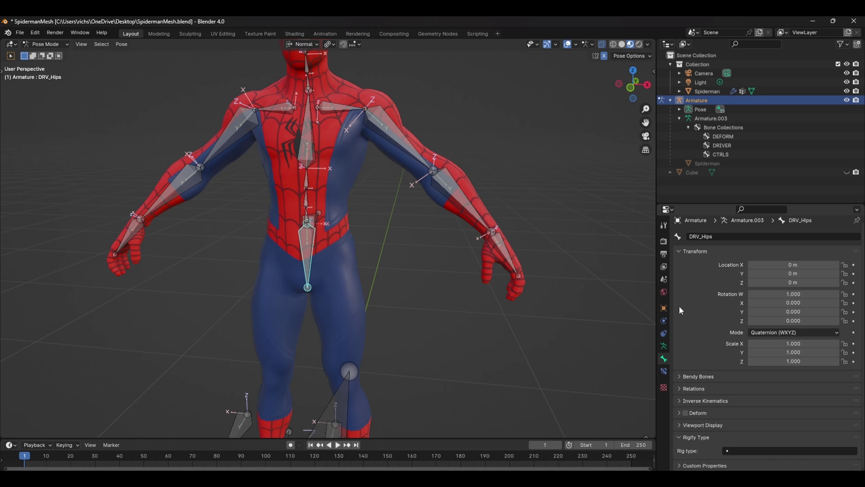
scroll(721, 366, "down", 9)
left_click(779, 309)
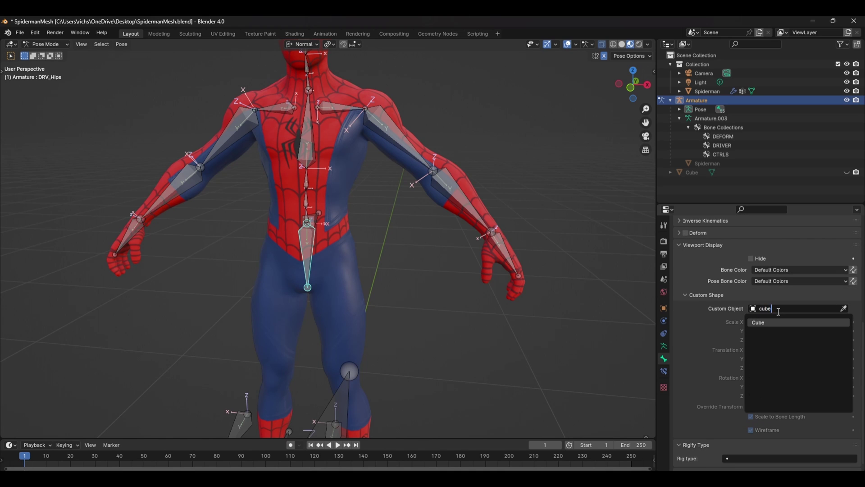
type("cube")
key("Return")
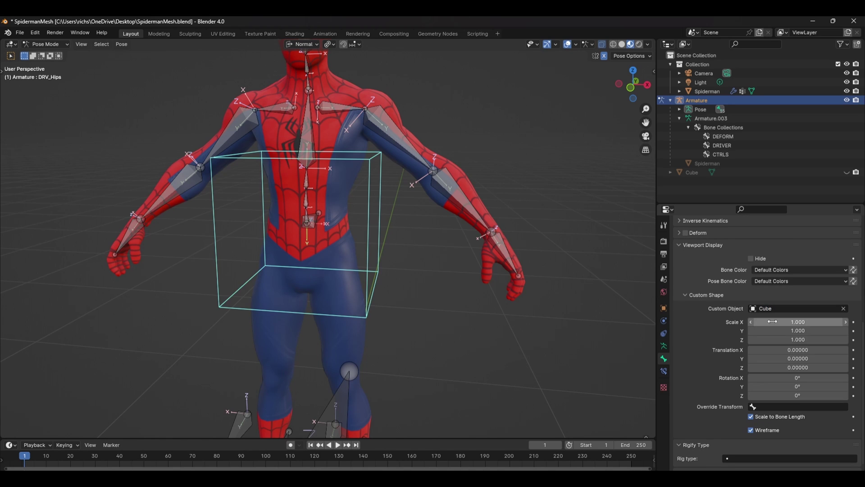
Adjust the scale of the DRV_Hips cube shape and toggle its wireframe display.
left_click(766, 429)
left_click_drag(802, 322, 739, 339)
left_click(767, 431)
left_click(771, 288)
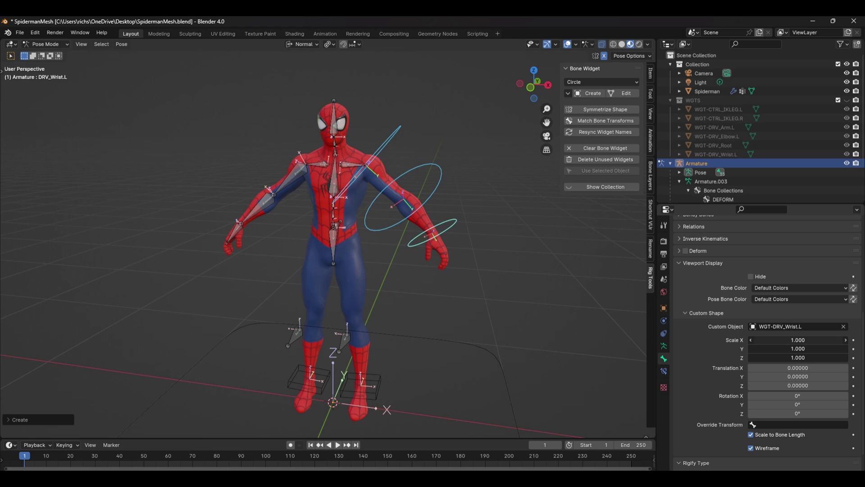
Symmetrize the circle widgets of DRV_Arm.L, DRV_Elbow.L and DRV_Wrist.L to the right side.
left_click(601, 109)
key("ctrl+z")
key("ctrl+z")
left_click(602, 110)
Add the right arm, elbow and wrist bones to the selection and shrink the custom shapes of both arms together.
left_click(283, 153, "shift")
left_click(246, 200, "shift")
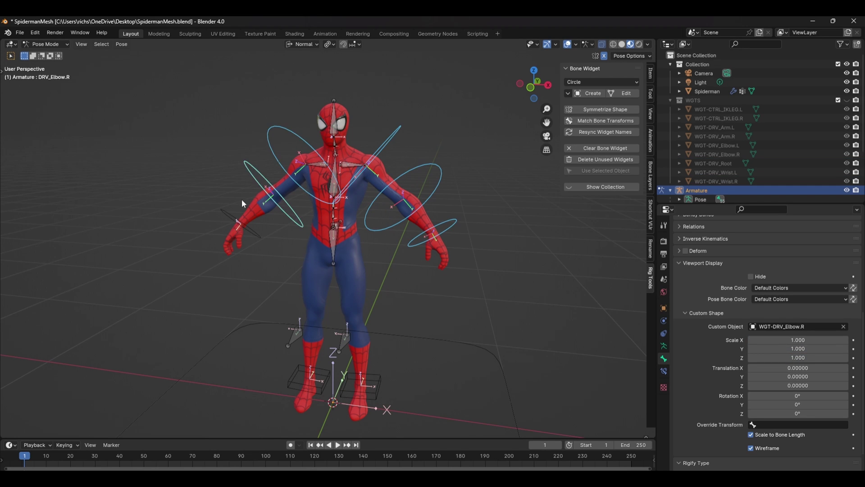
left_click(230, 226, "shift")
mouse_move(797, 340)
left_mouse_down("alt")
mouse_move(757, 357)
mouse_move(811, 340)
left_mouse_up("alt")
Create a Clavicle widget for DRV_Shoulder.L and mirror it to the right shoulder.
left_click(353, 166)
left_click(601, 82)
left_click(578, 109)
left_click(592, 93)
middle_click_drag(361, 182, 386, 185)
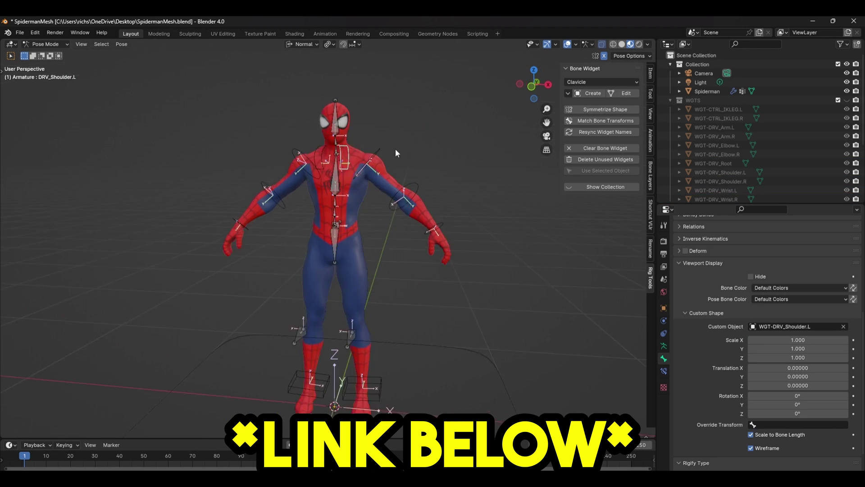
middle_click_drag(396, 153, 370, 157)
Create a Chest widget for DRV_Spine_04 and open the widget shape choices for DRV_Hips.
left_click(331, 177)
left_click(601, 82)
left_click(601, 82)
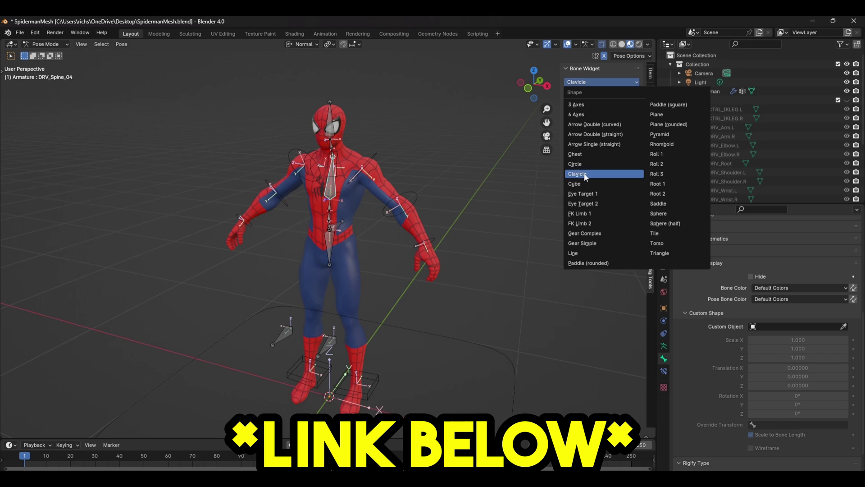
left_click(585, 156)
left_click(590, 92)
middle_click_drag(406, 194, 374, 195)
left_click(329, 245)
left_click(601, 82)
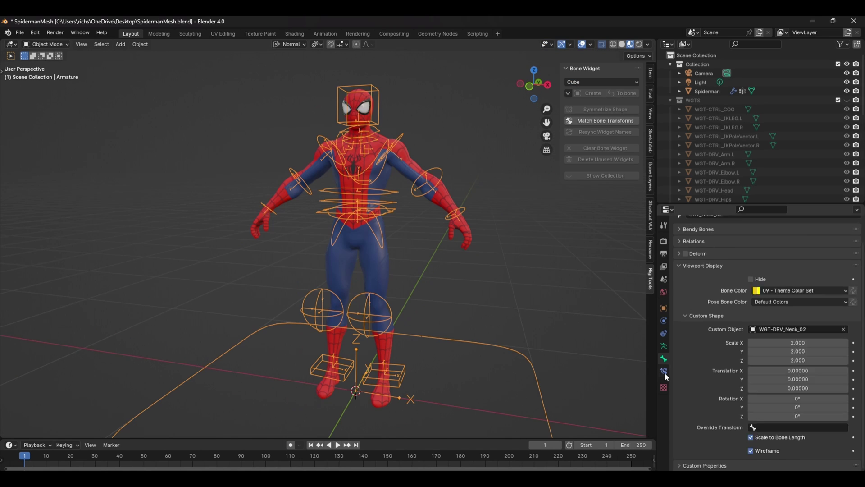
Turn off In Front and Axes in the armature's viewport display settings.
left_click(664, 346)
left_click(730, 351)
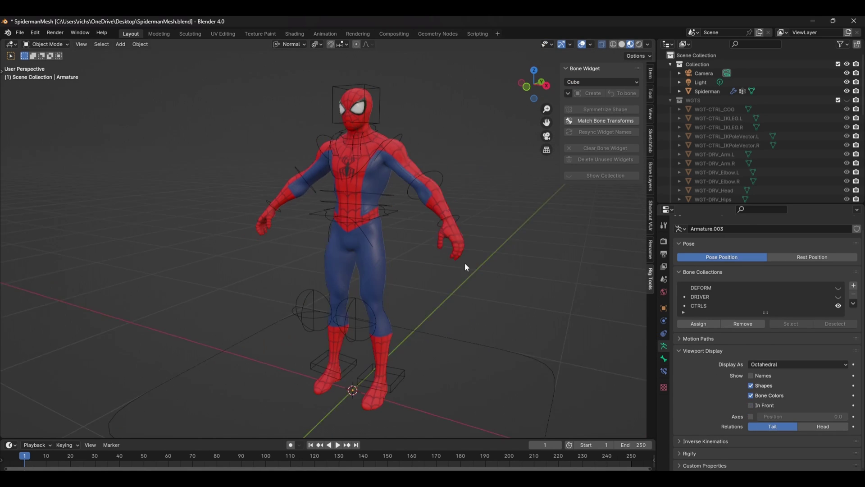